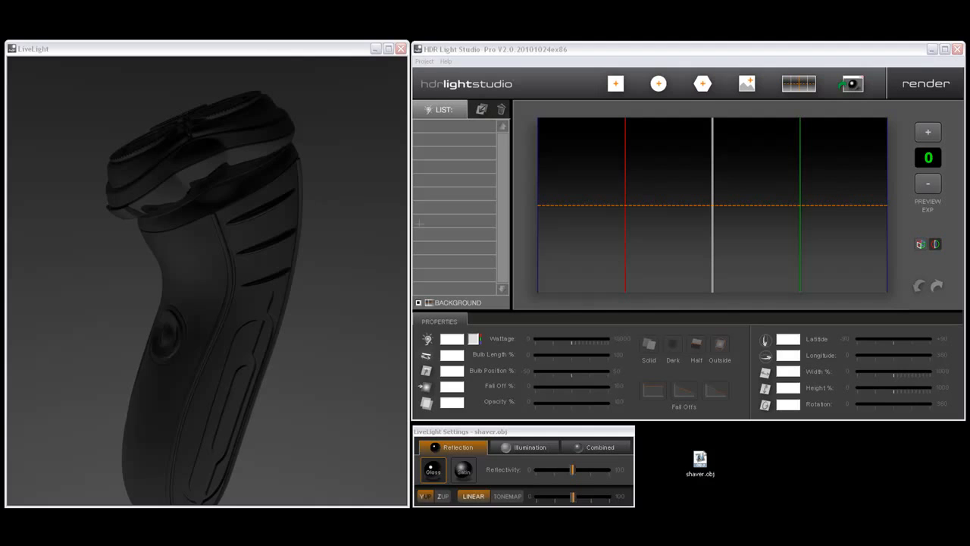
{"action": "left_click", "coordinate": [211, 52]}
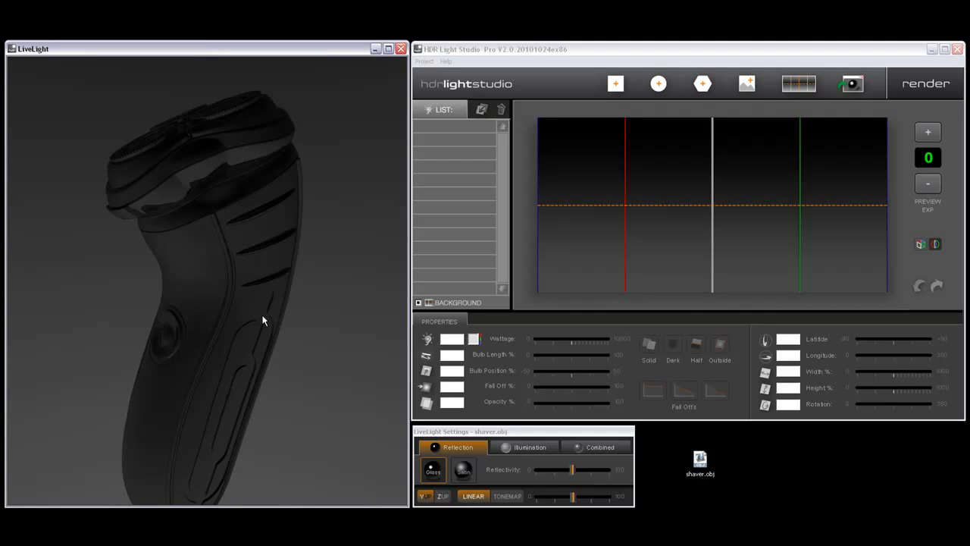
{"action": "left_click", "coordinate": [433, 433]}
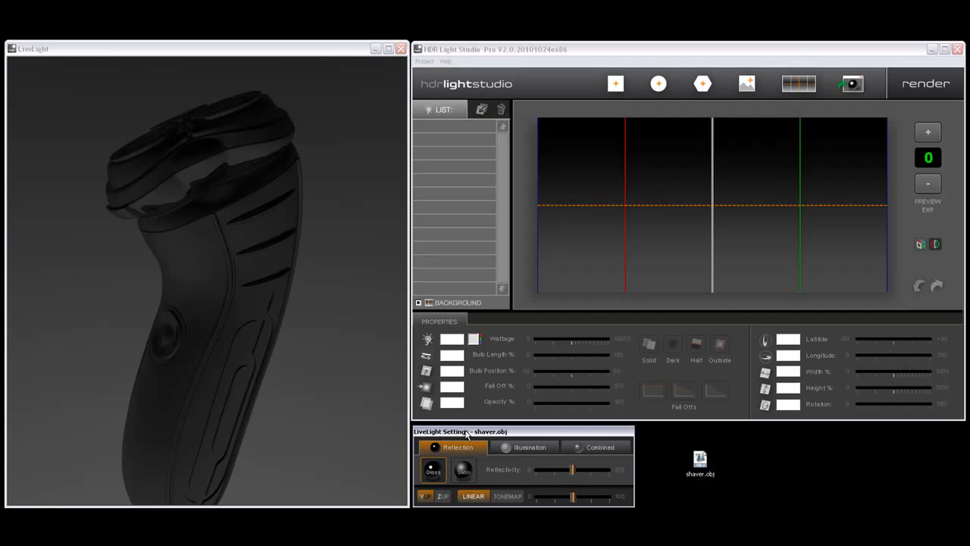
{"action": "left_click_drag", "start_coordinate": [315, 345], "coordinate": [265, 215]}
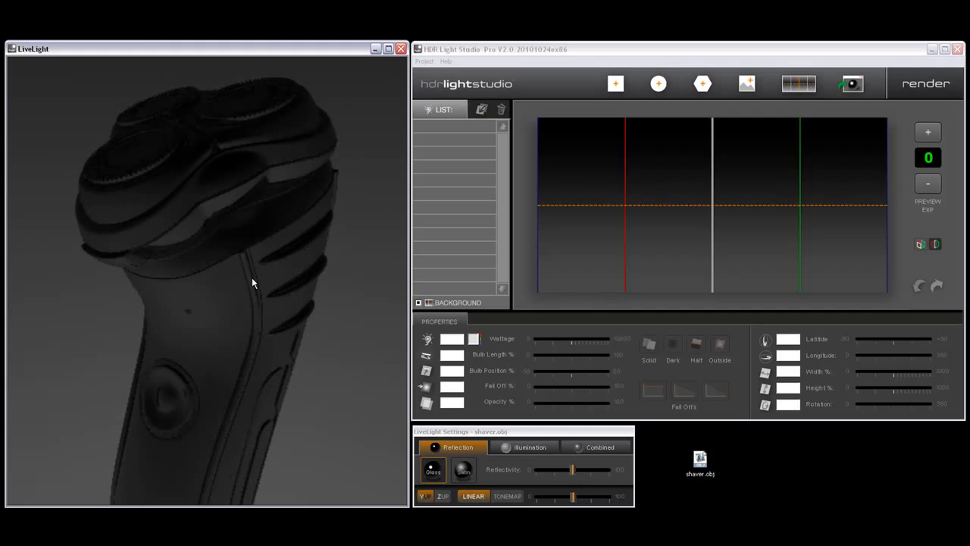
{"action": "left_click_drag", "start_coordinate": [289, 283], "coordinate": [268, 260]}
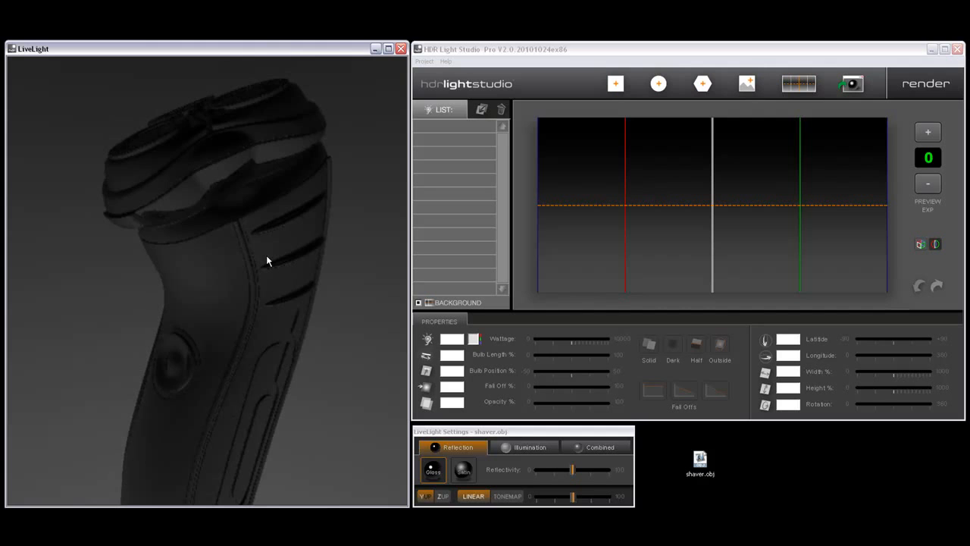
- Add a rectangular light at latitude 1, longitude 90, sized 27% wide and 67% high, with a wattage of 238
{"action": "left_click", "coordinate": [616, 83]}
{"action": "left_click", "coordinate": [623, 206]}
{"action": "mouse_move", "coordinate": [862, 371]}
{"action": "left_mouse_down"}
{"action": "mouse_move", "coordinate": [881, 372]}
{"action": "mouse_move", "coordinate": [866, 387]}
{"action": "mouse_move", "coordinate": [881, 388]}
{"action": "mouse_move", "coordinate": [866, 372]}
{"action": "left_mouse_up"}
{"action": "right_click_drag", "start_coordinate": [327, 256], "coordinate": [320, 229]}
{"action": "left_click_drag", "start_coordinate": [553, 339], "coordinate": [542, 338]}
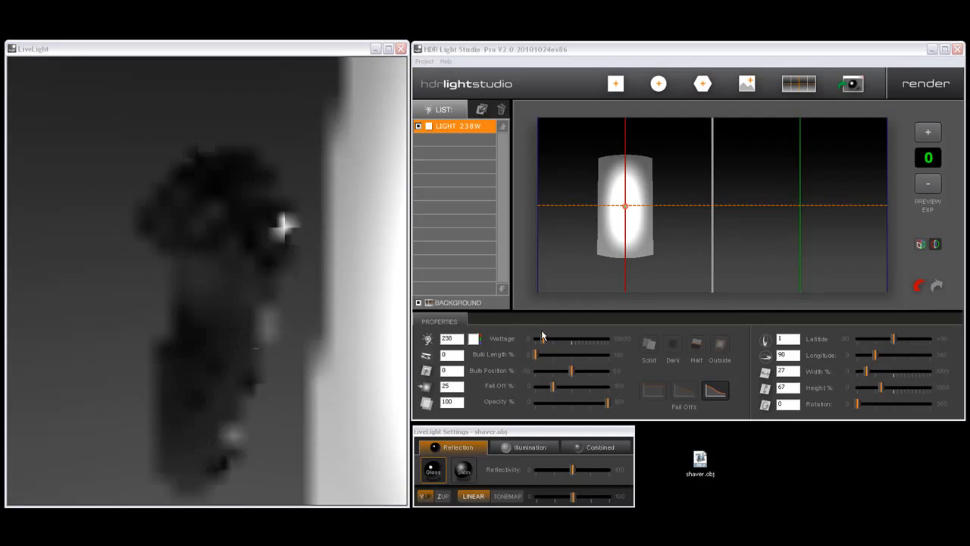
- Duplicate the rectangular light onto the horizon at longitude 270 and colour the copy red
{"action": "left_click", "coordinate": [482, 109]}
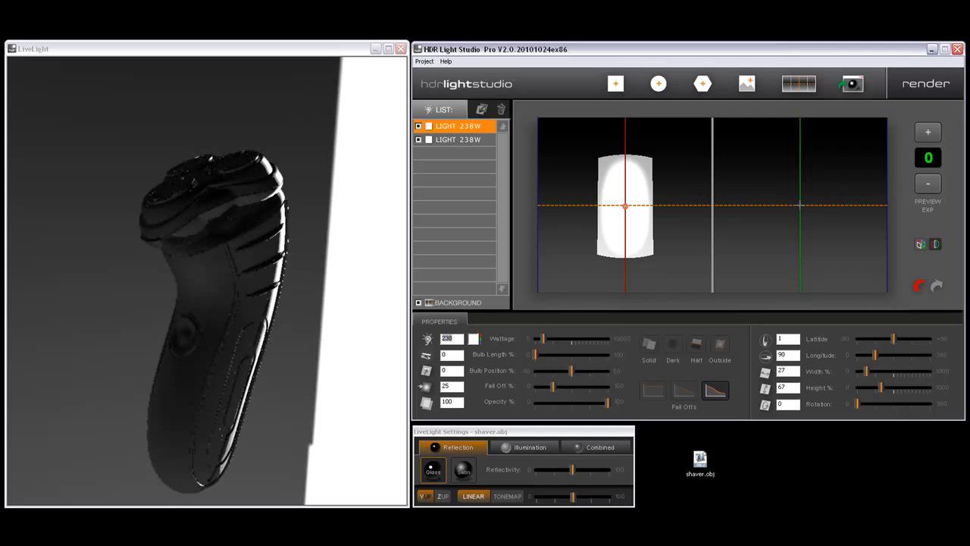
{"action": "left_click", "coordinate": [799, 205]}
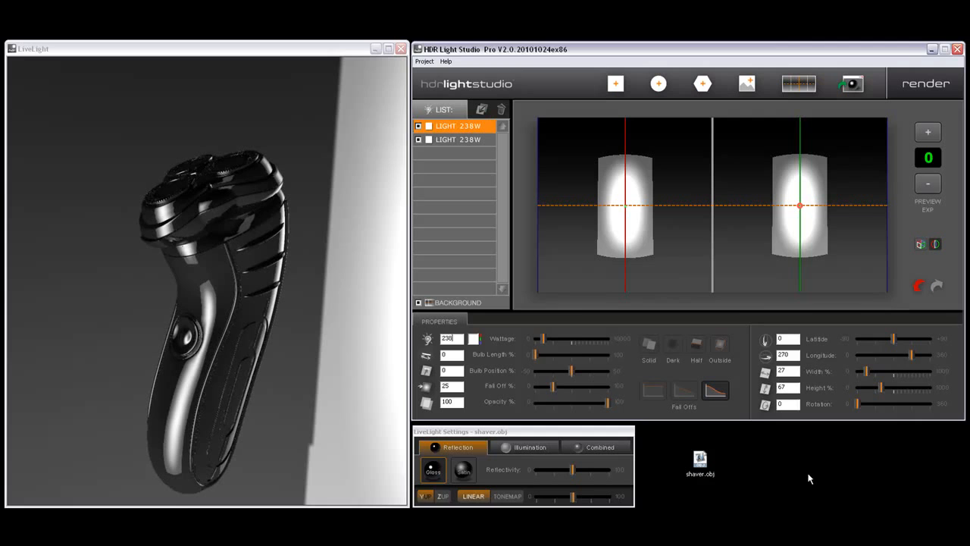
{"action": "left_click", "coordinate": [473, 339]}
{"action": "left_click", "coordinate": [348, 231]}
{"action": "left_click", "coordinate": [359, 352]}
- Colour the original rectangular light at longitude 90 pure blue (red 0, green 0, blue 255)
{"action": "left_click", "coordinate": [458, 139]}
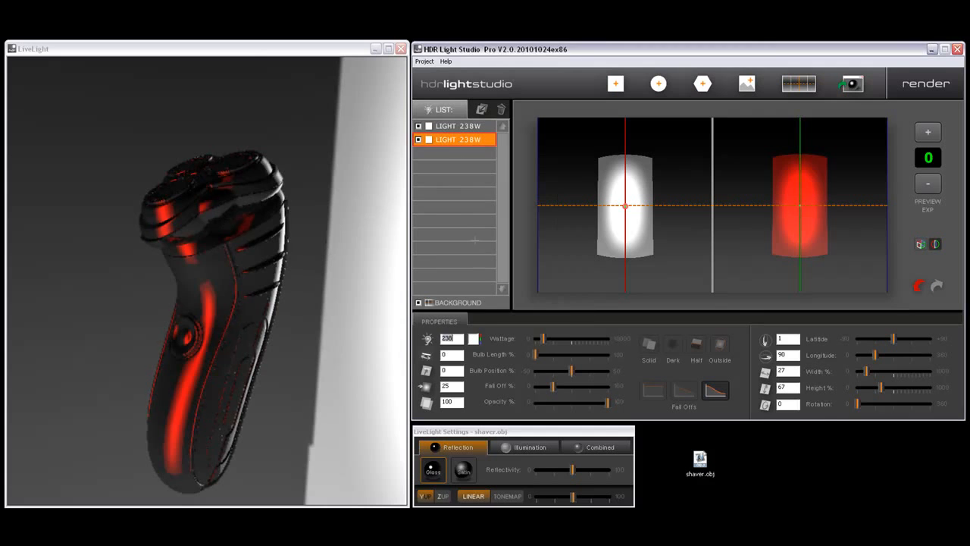
{"action": "left_click", "coordinate": [474, 339]}
{"action": "left_click", "coordinate": [402, 254]}
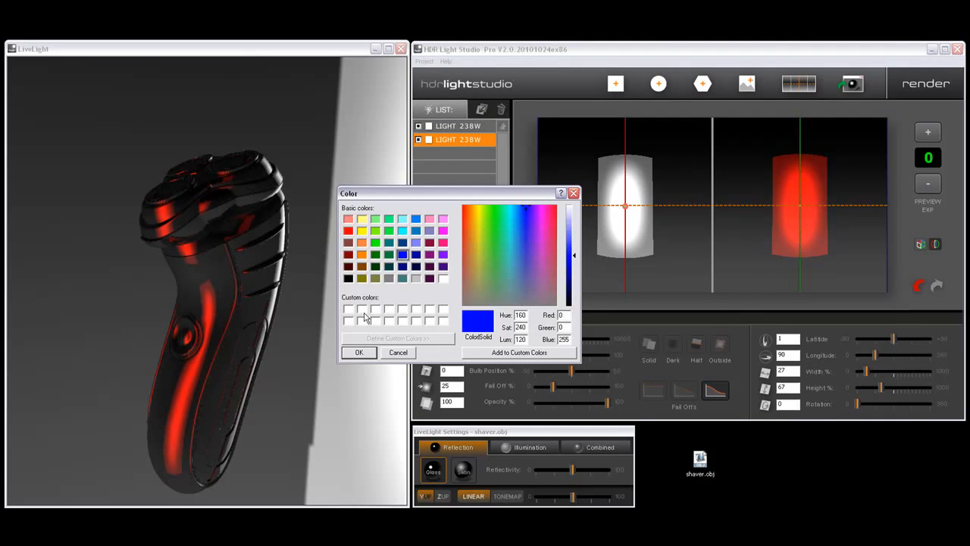
{"action": "left_click", "coordinate": [359, 352]}
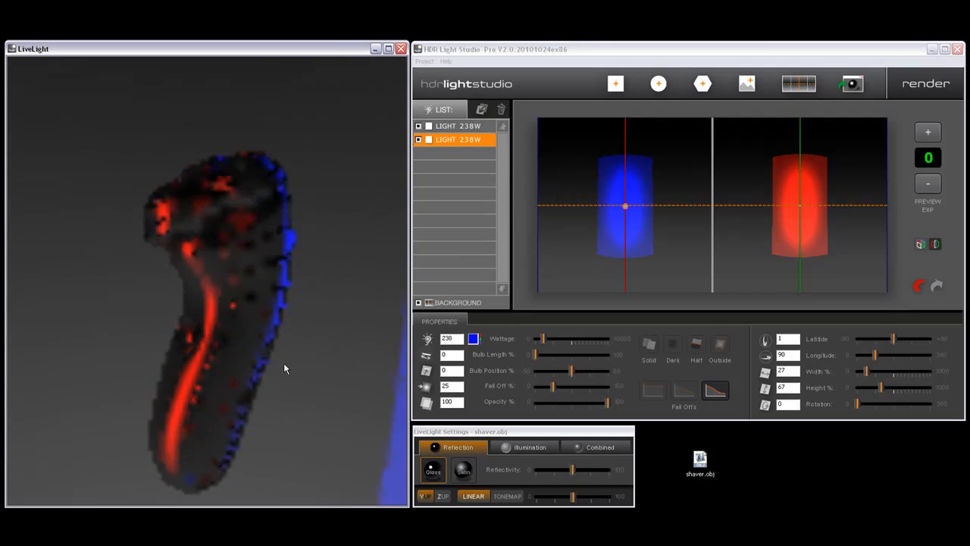
- Preview the red and blue lighting on the shaver in illumination mode
{"action": "left_click_drag", "start_coordinate": [283, 363], "coordinate": [278, 333]}
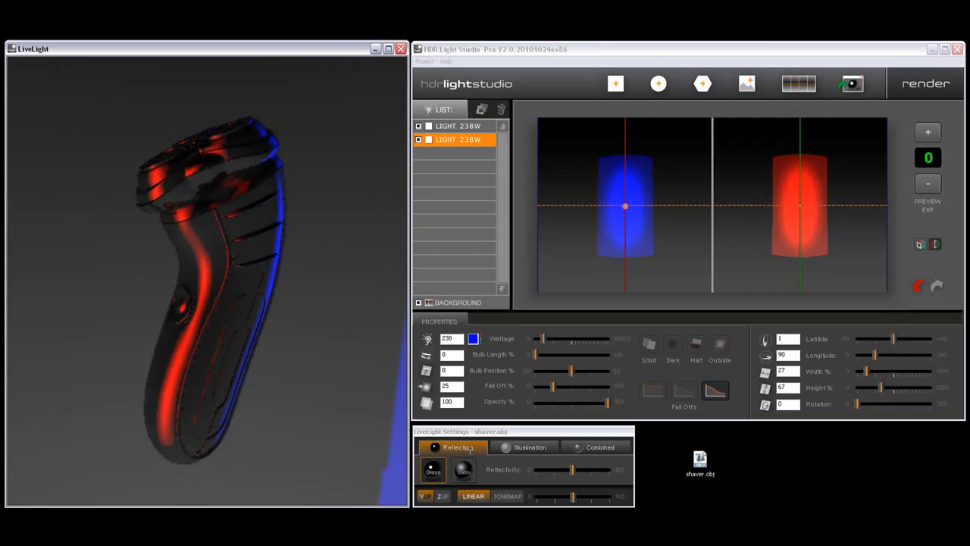
{"action": "left_click", "coordinate": [523, 447]}
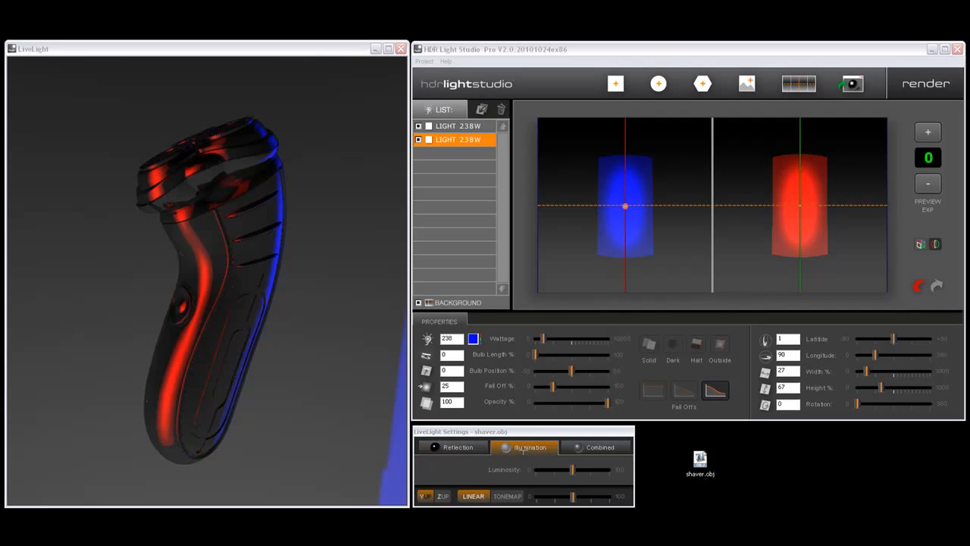
{"action": "mouse_move", "coordinate": [318, 361]}
{"action": "left_mouse_down"}
{"action": "mouse_move", "coordinate": [295, 361]}
{"action": "mouse_move", "coordinate": [333, 356]}
{"action": "left_mouse_up"}
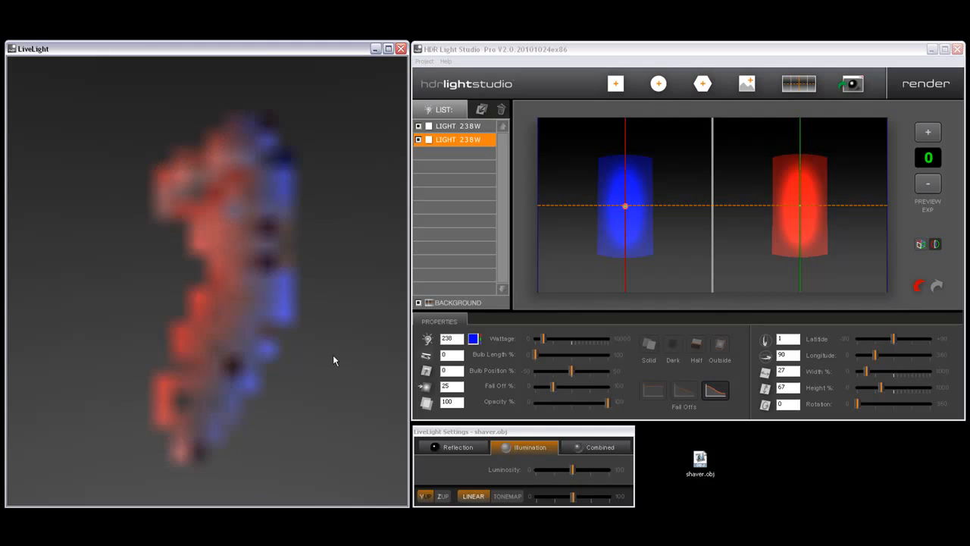
- Switch the shaver preview to combined mode and reduce its reflectivity and luminosity
{"action": "left_click", "coordinate": [597, 448]}
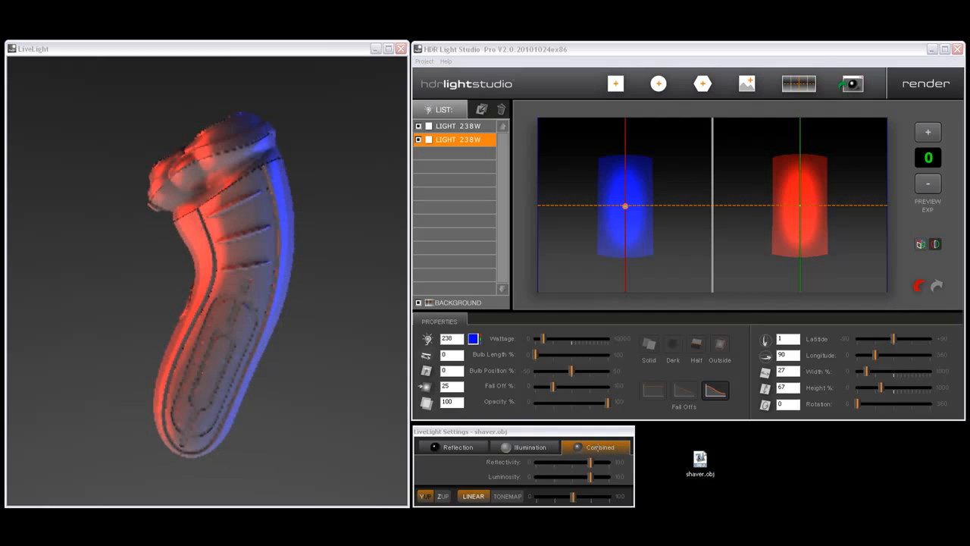
{"action": "left_click_drag", "start_coordinate": [569, 475], "coordinate": [563, 476]}
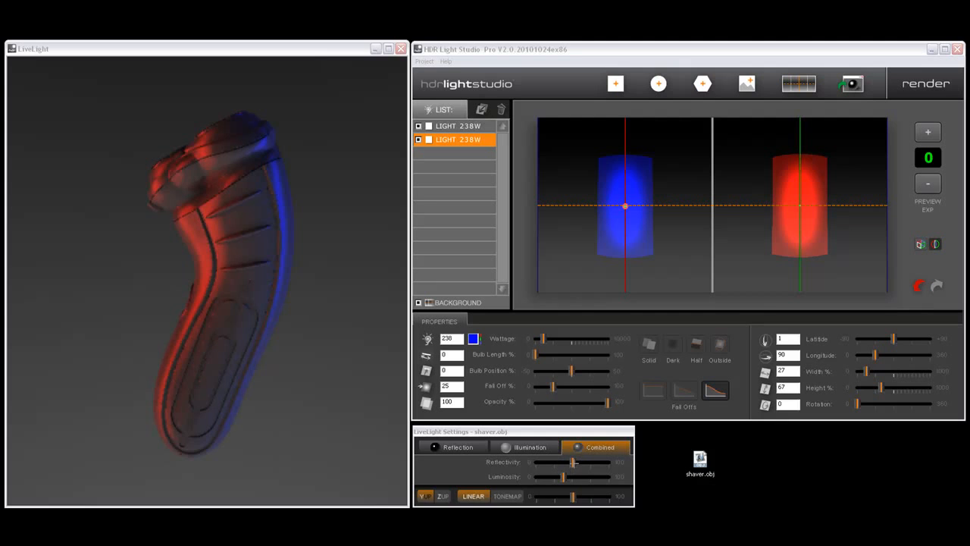
{"action": "mouse_move", "coordinate": [572, 461]}
{"action": "left_mouse_down"}
{"action": "mouse_move", "coordinate": [586, 462]}
{"action": "mouse_move", "coordinate": [569, 476]}
{"action": "left_mouse_up"}
{"action": "left_click_drag", "start_coordinate": [338, 319], "coordinate": [357, 339]}
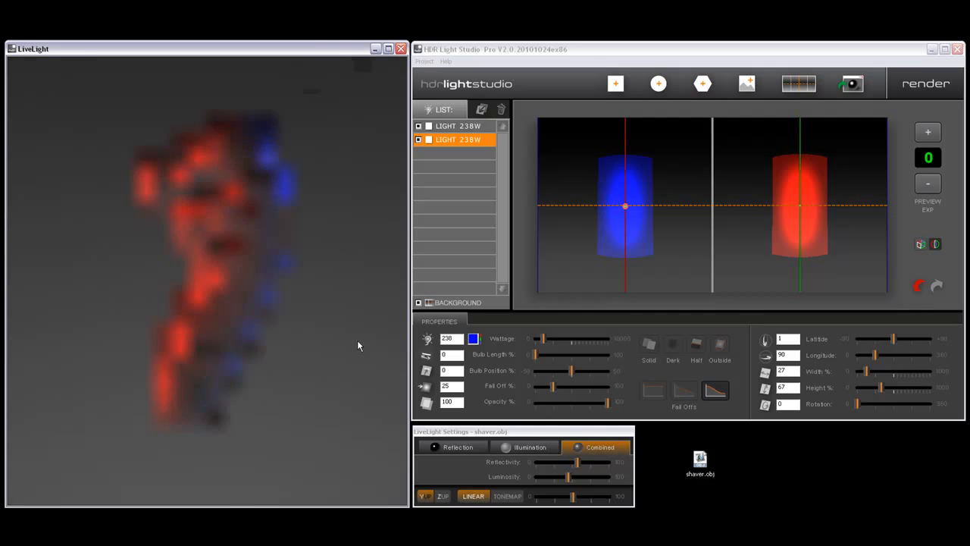
- Return the preview to reflection mode and frame the shaver's head closely
{"action": "left_click", "coordinate": [463, 449]}
{"action": "mouse_move", "coordinate": [314, 284]}
{"action": "right_mouse_down"}
{"action": "mouse_move", "coordinate": [317, 320]}
{"action": "mouse_move", "coordinate": [339, 347]}
{"action": "mouse_move", "coordinate": [272, 338]}
{"action": "mouse_move", "coordinate": [219, 316]}
{"action": "mouse_move", "coordinate": [229, 329]}
{"action": "right_mouse_up"}
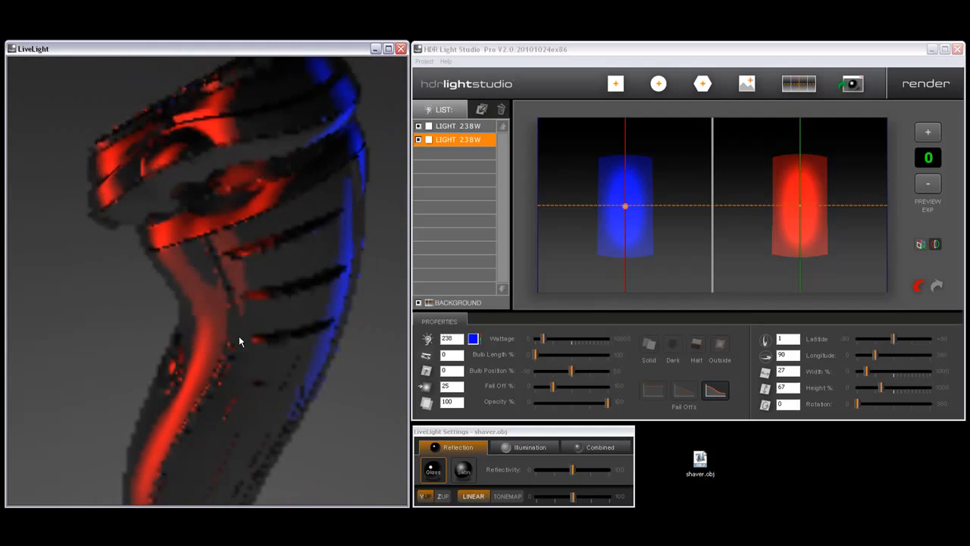
{"action": "left_click_drag", "start_coordinate": [241, 336], "coordinate": [263, 323]}
{"action": "scroll", "coordinate": [262, 326], "scroll_direction": "up", "scroll_amount": 2}
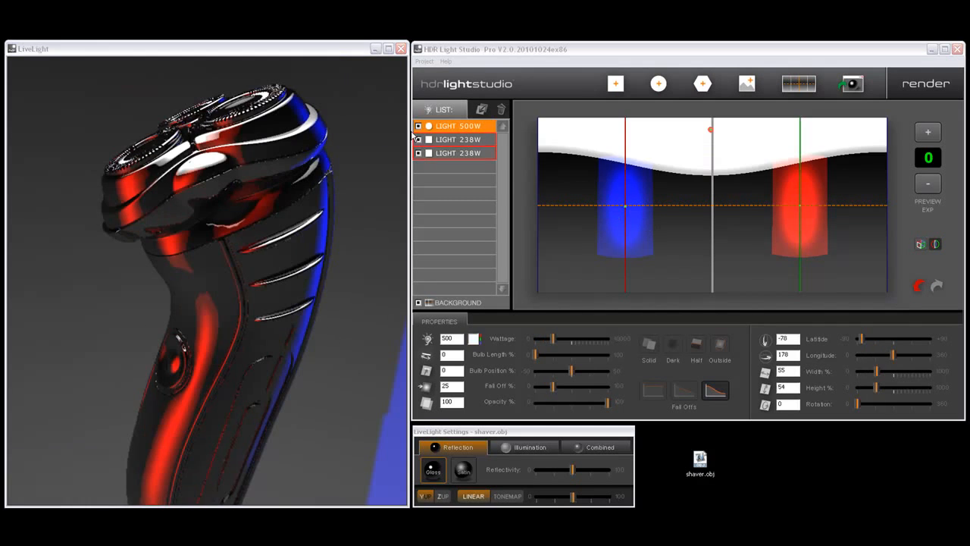
- Toggle the round white light to compare its effect, and switch off all three lights and the background
{"action": "left_click", "coordinate": [419, 126]}
{"action": "left_click", "coordinate": [418, 126]}
{"action": "left_click", "coordinate": [419, 126]}
{"action": "left_click", "coordinate": [418, 126]}
{"action": "left_click", "coordinate": [419, 140]}
{"action": "left_click", "coordinate": [419, 153]}
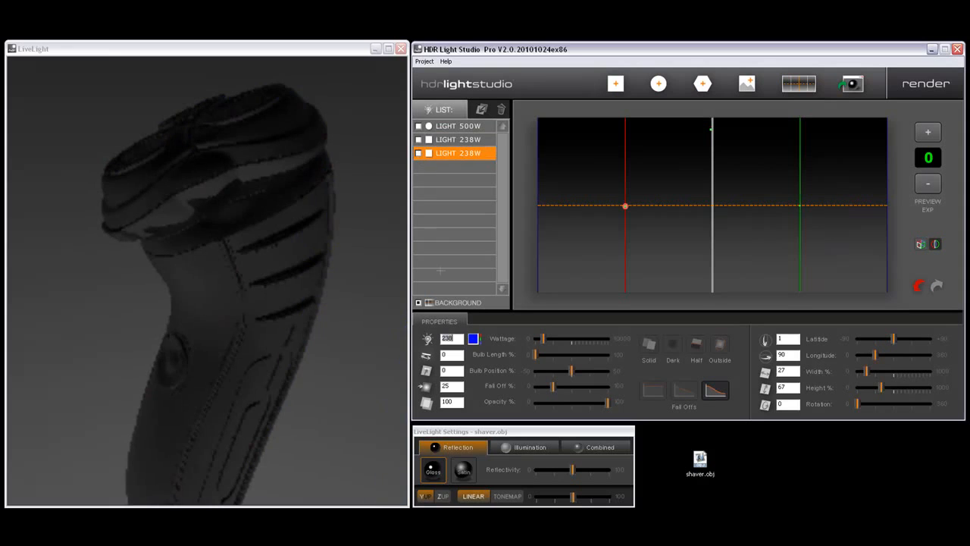
{"action": "left_click", "coordinate": [419, 303]}
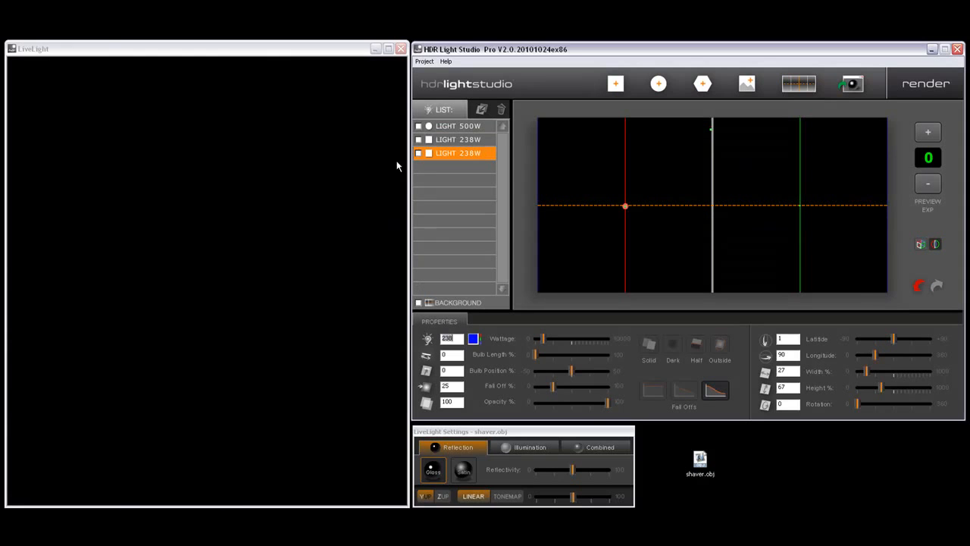
- Inspect the separate contributions of the white, red and blue lights by enabling each one alone
{"action": "left_click", "coordinate": [419, 126]}
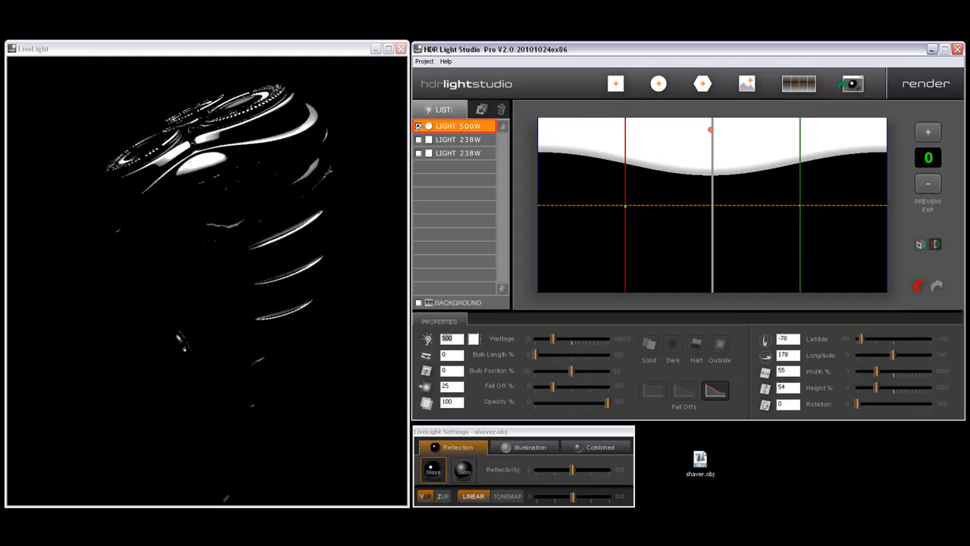
{"action": "left_click", "coordinate": [419, 126]}
{"action": "left_click", "coordinate": [418, 139]}
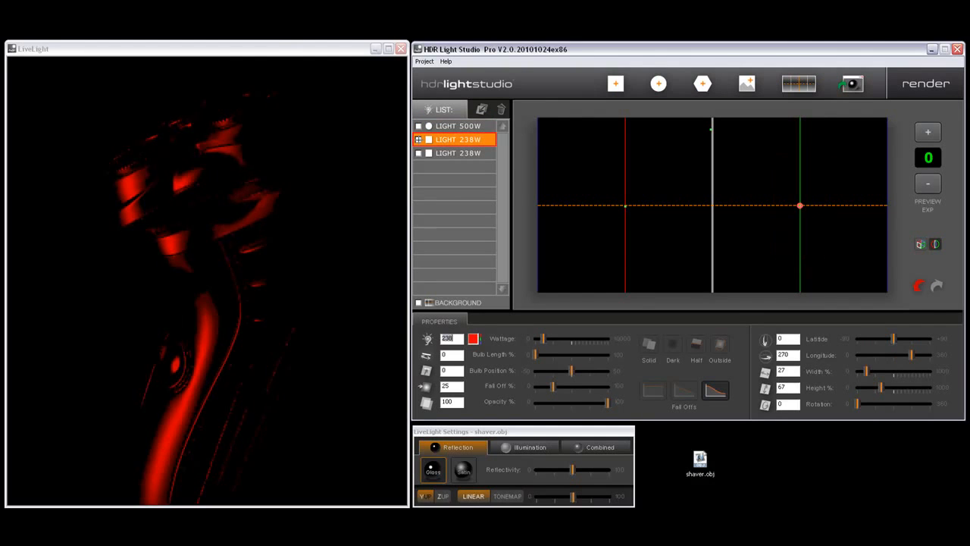
{"action": "left_click", "coordinate": [419, 139]}
{"action": "left_click", "coordinate": [418, 153]}
{"action": "left_click", "coordinate": [419, 153]}
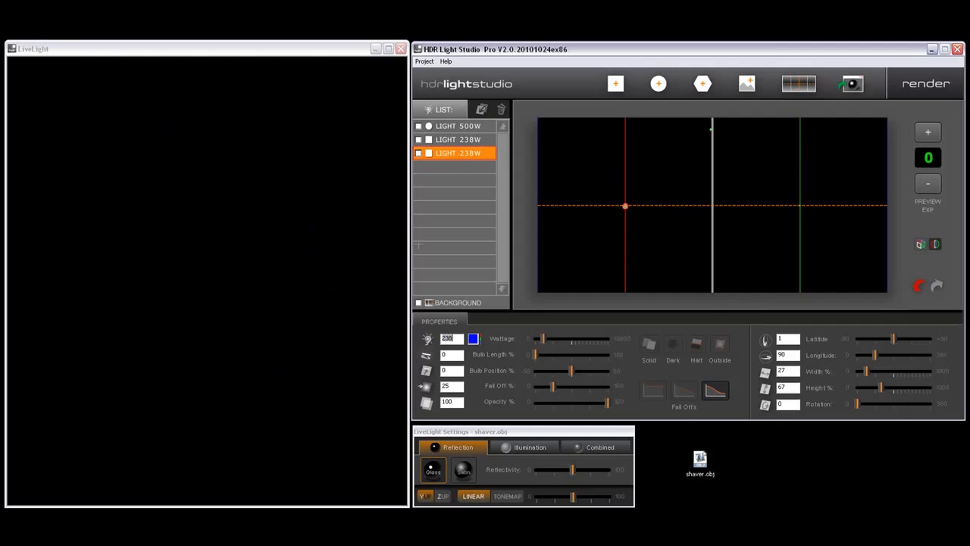
- Show the blue light on its own without the background, and restore all lights and the background
{"action": "left_click", "coordinate": [419, 303]}
{"action": "left_click", "coordinate": [418, 303]}
{"action": "left_click", "coordinate": [418, 153]}
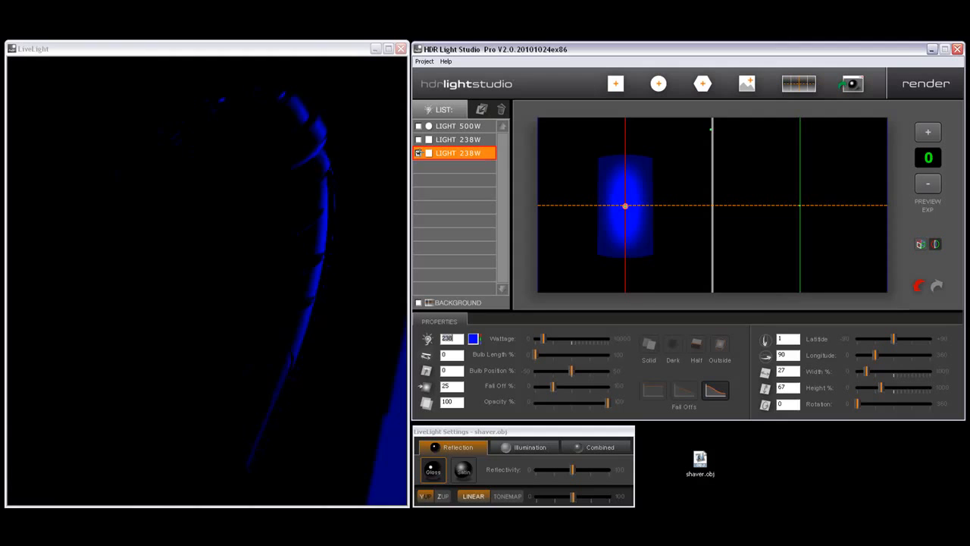
{"action": "left_click", "coordinate": [419, 153]}
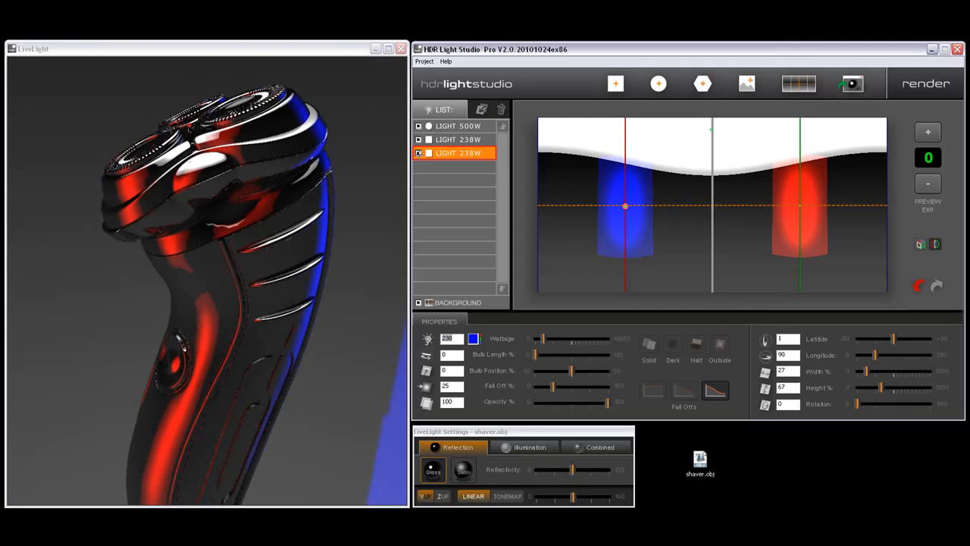
{"action": "left_click", "coordinate": [418, 153]}
{"action": "left_click", "coordinate": [418, 153]}
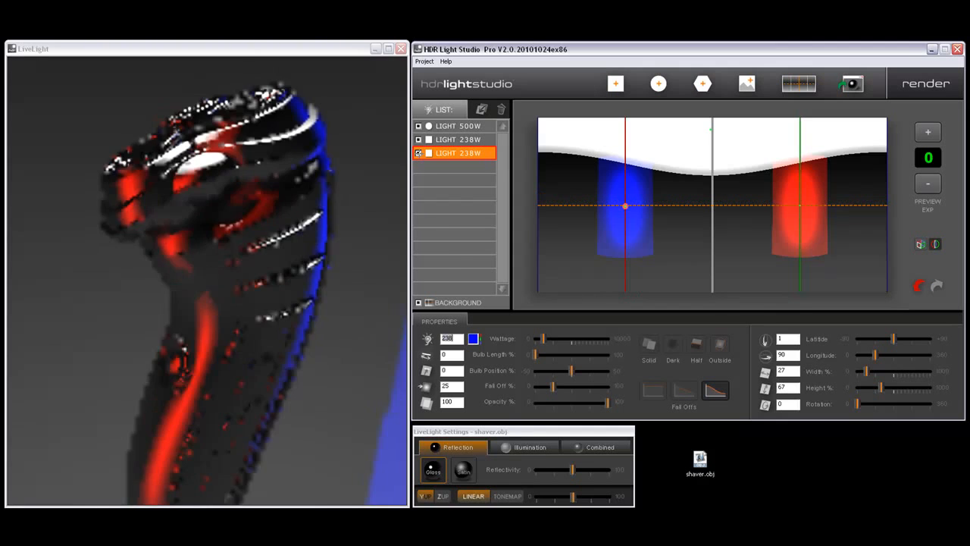
- Hide the white and red lights and the background to isolate the blue light, and bring everything back
{"action": "left_click", "coordinate": [419, 140]}
{"action": "left_click", "coordinate": [419, 153]}
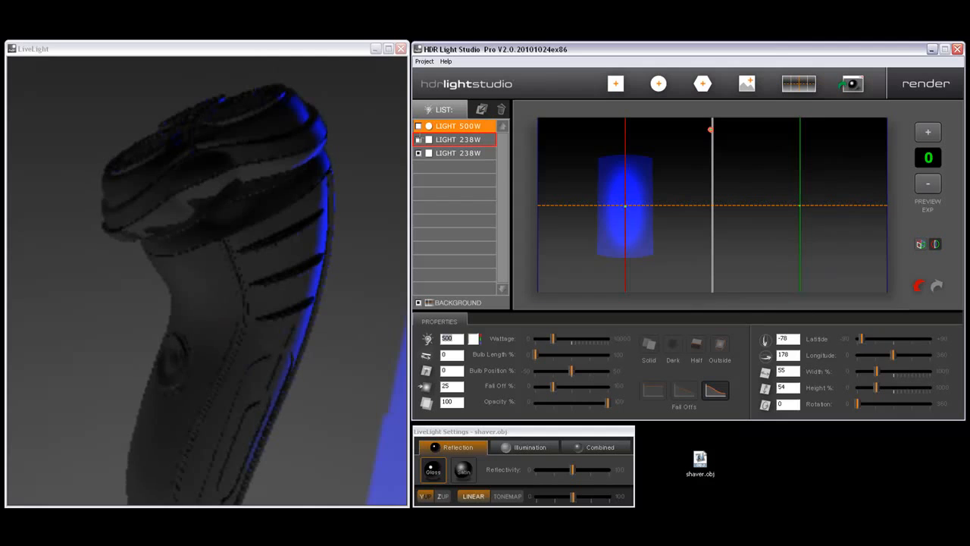
{"action": "left_click", "coordinate": [419, 140]}
{"action": "left_click", "coordinate": [418, 153]}
{"action": "left_click", "coordinate": [419, 153]}
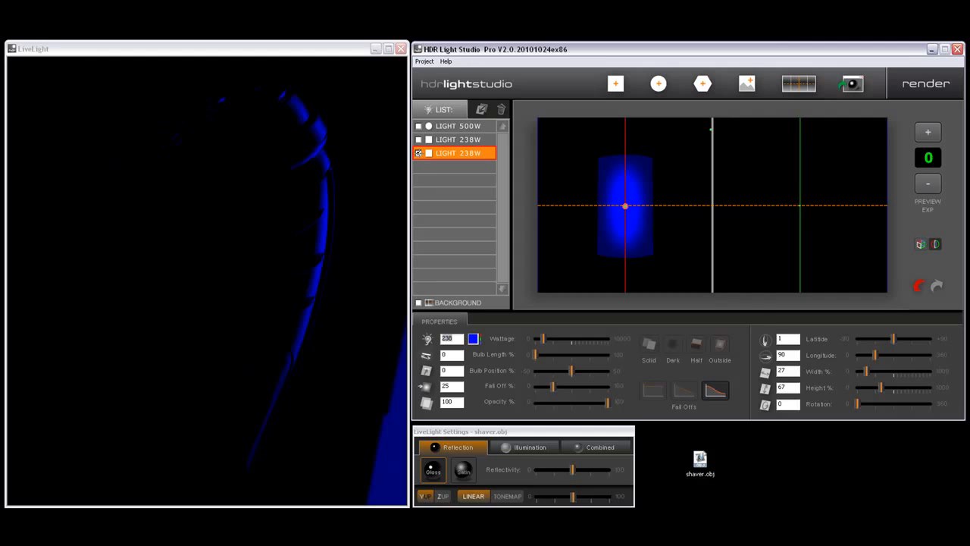
{"action": "left_click", "coordinate": [419, 153]}
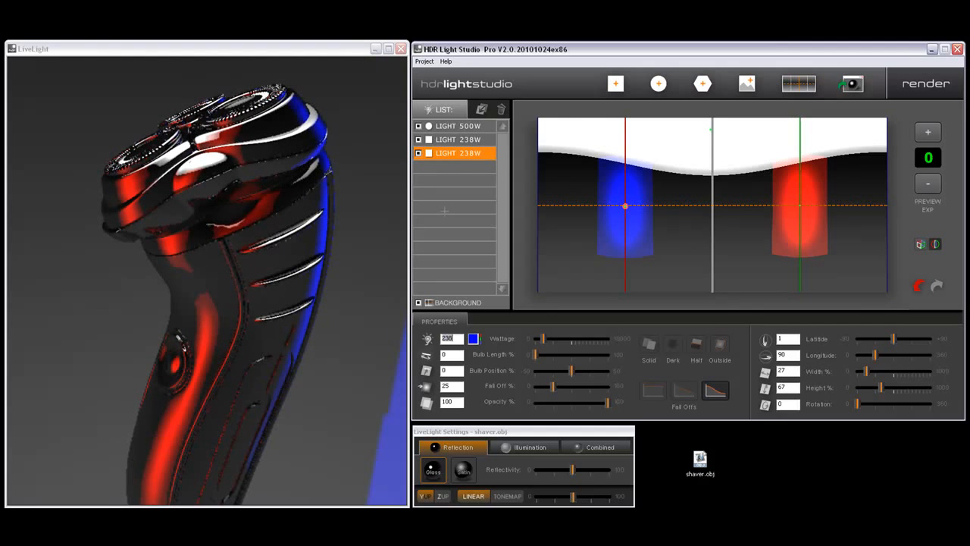
- Lower the blue light's wattage to 179
{"action": "mouse_move", "coordinate": [328, 250]}
{"action": "left_mouse_down"}
{"action": "mouse_move", "coordinate": [316, 261]}
{"action": "mouse_move", "coordinate": [317, 248]}
{"action": "left_mouse_up"}
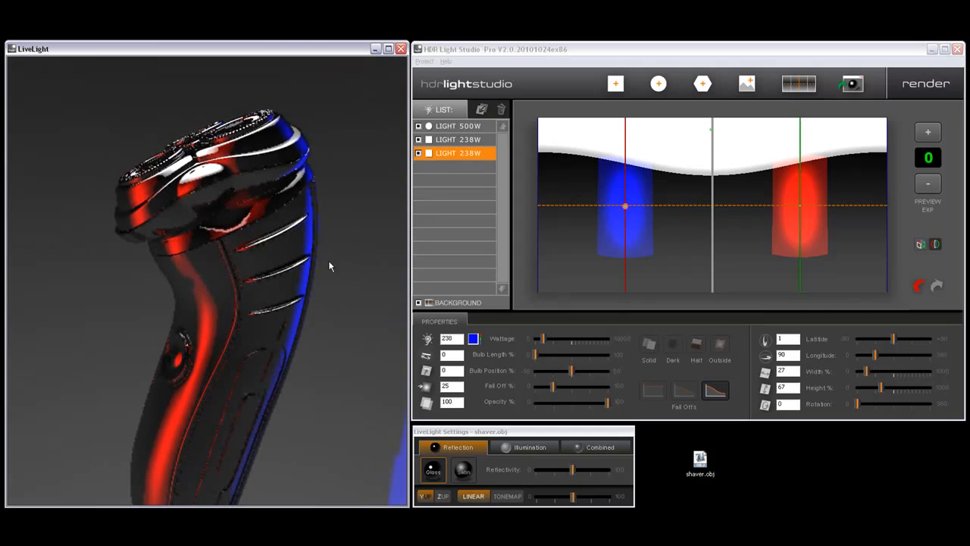
{"action": "left_click_drag", "start_coordinate": [305, 295], "coordinate": [338, 275]}
{"action": "mouse_move", "coordinate": [550, 339]}
{"action": "left_mouse_down"}
{"action": "mouse_move", "coordinate": [536, 339]}
{"action": "mouse_move", "coordinate": [610, 338]}
{"action": "mouse_move", "coordinate": [541, 339]}
{"action": "left_mouse_up"}
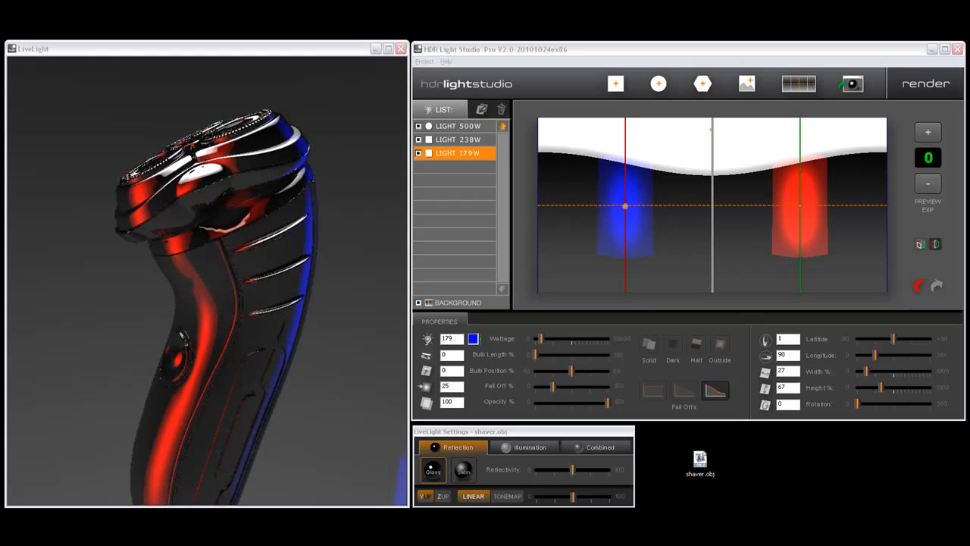
- Delete the blue and red rectangular lights, keeping only the round white light
{"action": "left_click", "coordinate": [501, 109]}
{"action": "left_click", "coordinate": [501, 109]}
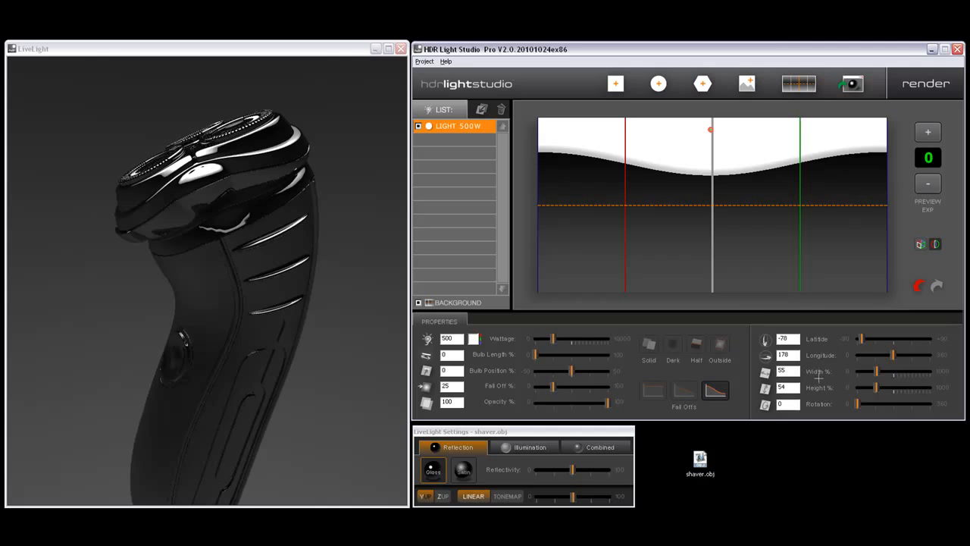
- Enlarge the round white light to 1000% width and height and move it to latitude -90, longitude 181
{"action": "left_click_drag", "start_coordinate": [876, 370], "coordinate": [893, 387]}
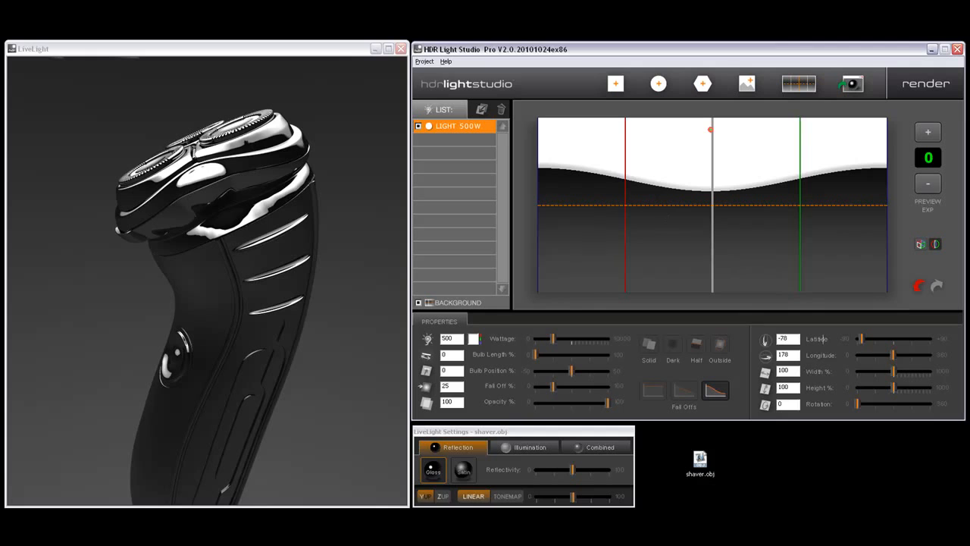
{"action": "left_click_drag", "start_coordinate": [894, 371], "coordinate": [941, 386]}
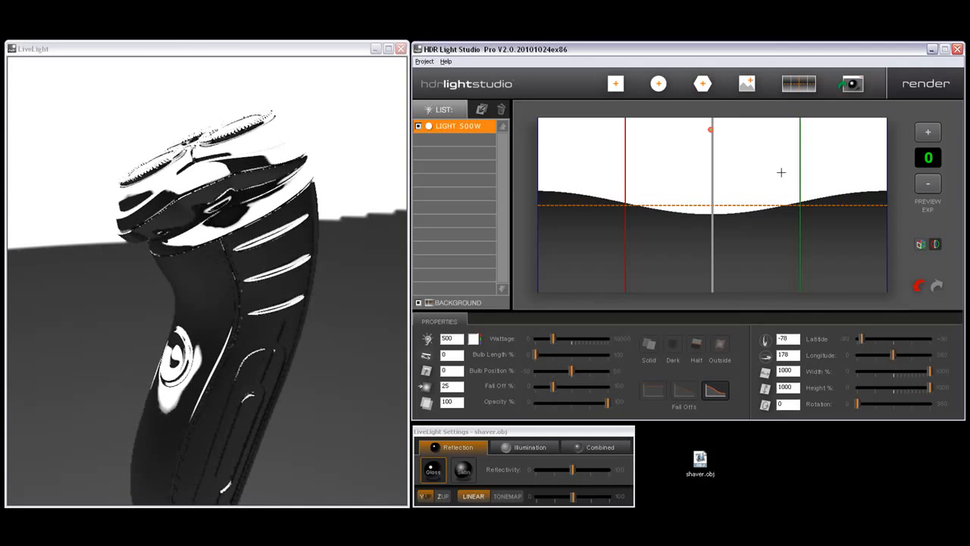
{"action": "left_click_drag", "start_coordinate": [710, 121], "coordinate": [712, 116]}
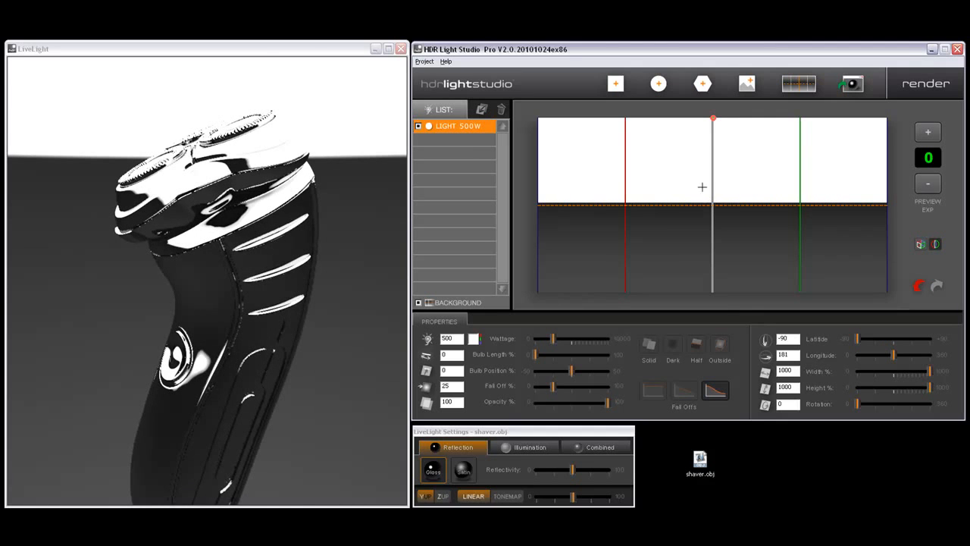
- Lower the round light's wattage to 149 and reduce its width and height to 100%
{"action": "left_click_drag", "start_coordinate": [542, 341], "coordinate": [540, 339]}
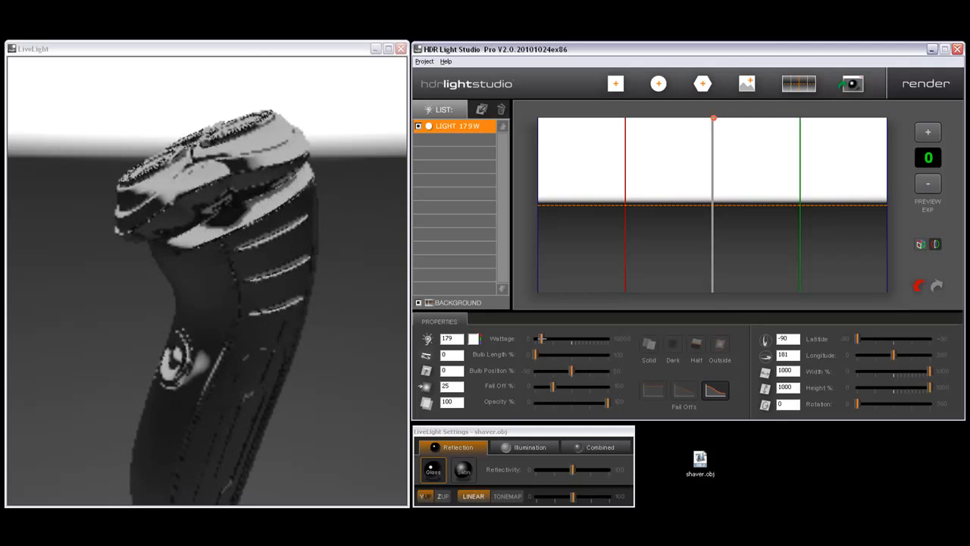
{"action": "mouse_move", "coordinate": [241, 256]}
{"action": "left_mouse_down"}
{"action": "mouse_move", "coordinate": [199, 250]}
{"action": "mouse_move", "coordinate": [158, 265]}
{"action": "mouse_move", "coordinate": [207, 262]}
{"action": "mouse_move", "coordinate": [258, 275]}
{"action": "mouse_move", "coordinate": [242, 253]}
{"action": "left_mouse_up"}
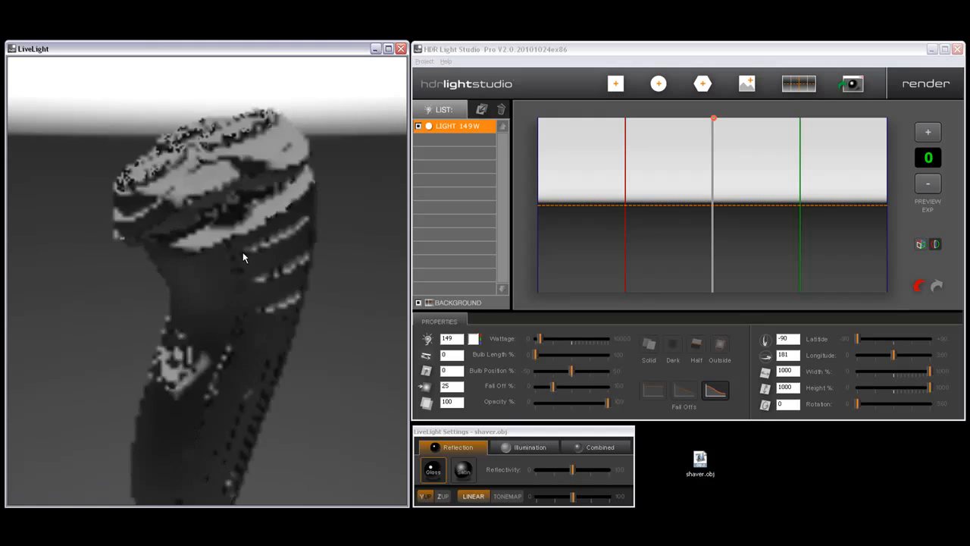
{"action": "left_click", "coordinate": [894, 371]}
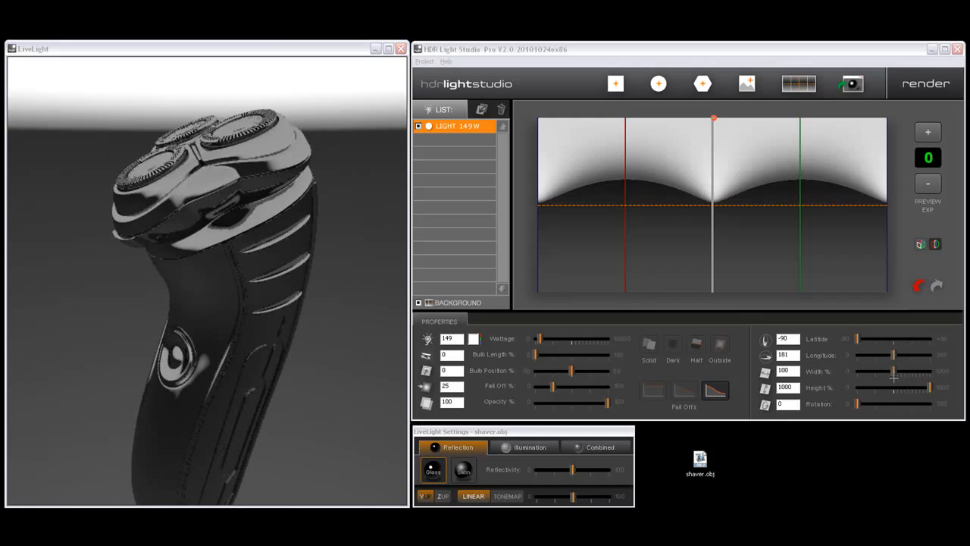
{"action": "left_click", "coordinate": [893, 388]}
{"action": "left_click", "coordinate": [894, 387]}
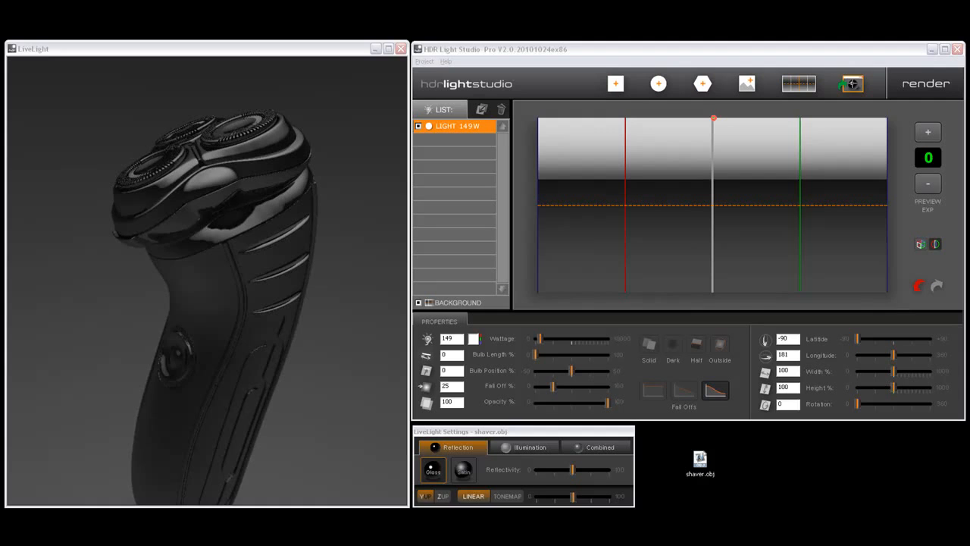
- Close the LiveLight preview window, reopen it and place it beside the main window
{"action": "left_click", "coordinate": [401, 49]}
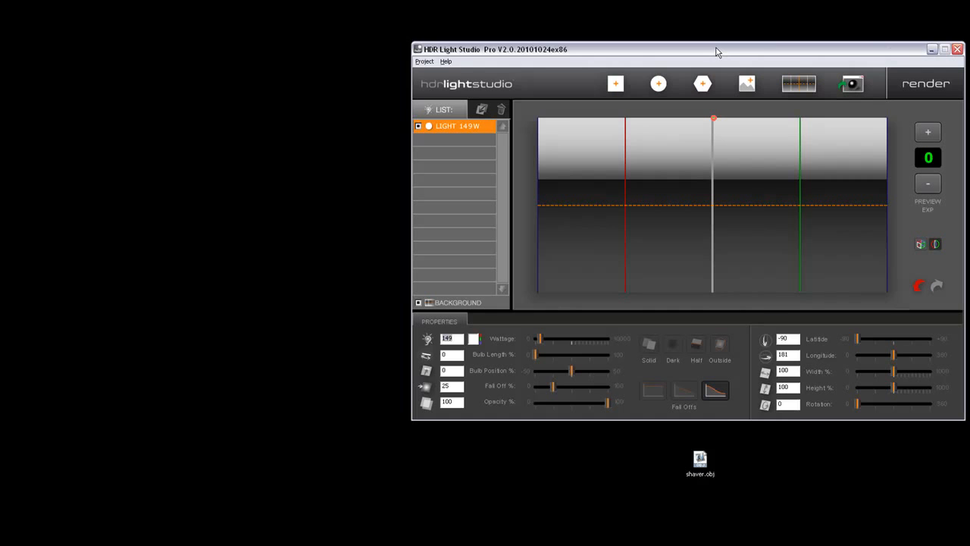
{"action": "left_click", "coordinate": [852, 84]}
{"action": "left_click_drag", "start_coordinate": [346, 63], "coordinate": [330, 49]}
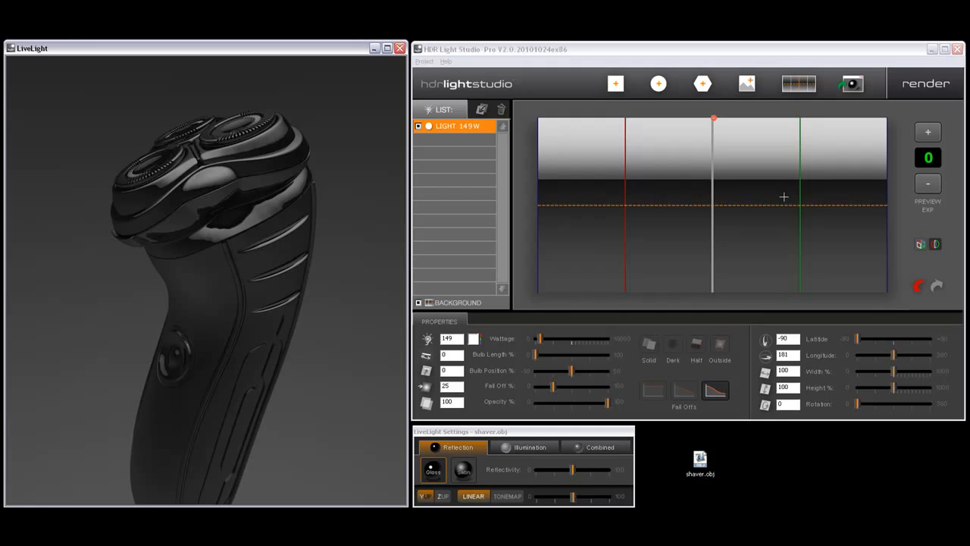
- Open the background settings and set the upper end of the gradient's colour ramp to red
{"action": "left_click", "coordinate": [799, 84]}
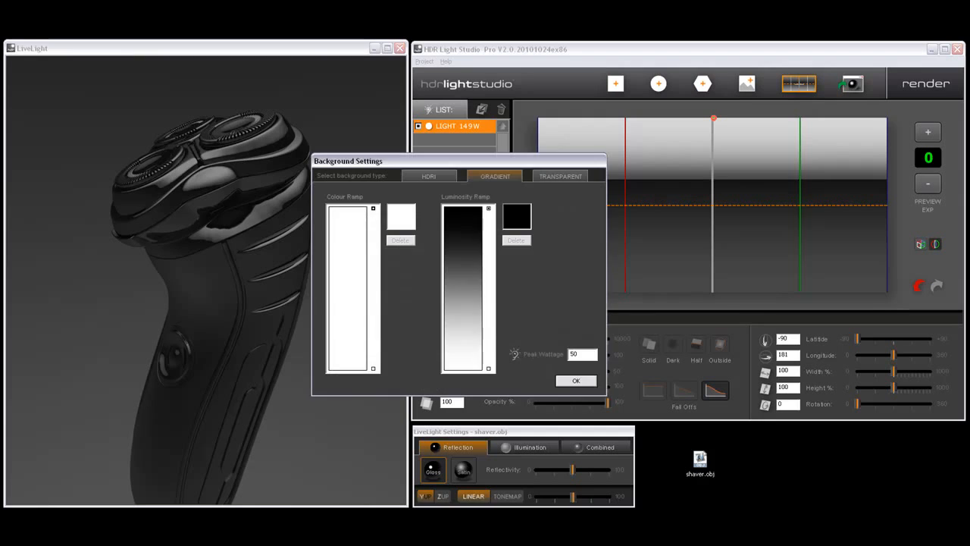
{"action": "left_click_drag", "start_coordinate": [581, 165], "coordinate": [589, 145]}
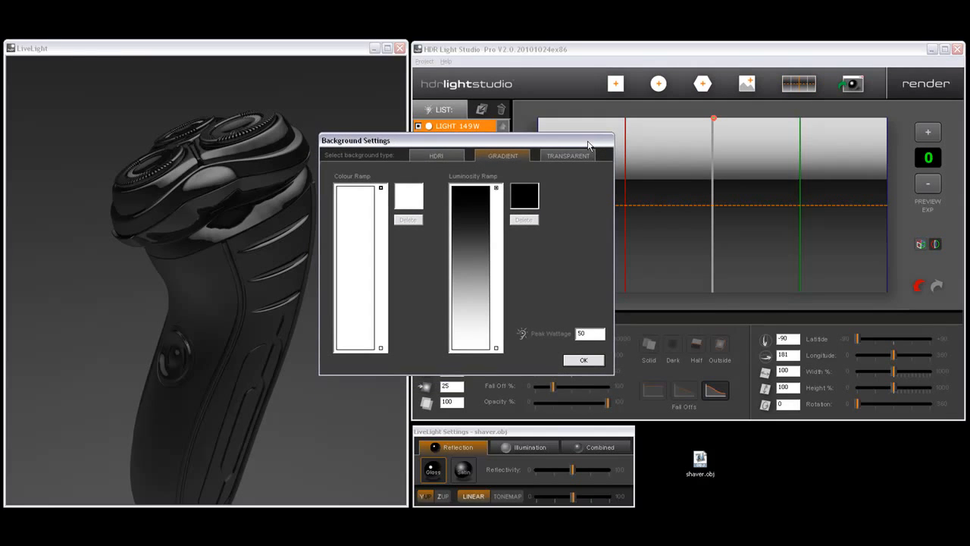
{"action": "left_click_drag", "start_coordinate": [374, 144], "coordinate": [360, 148]}
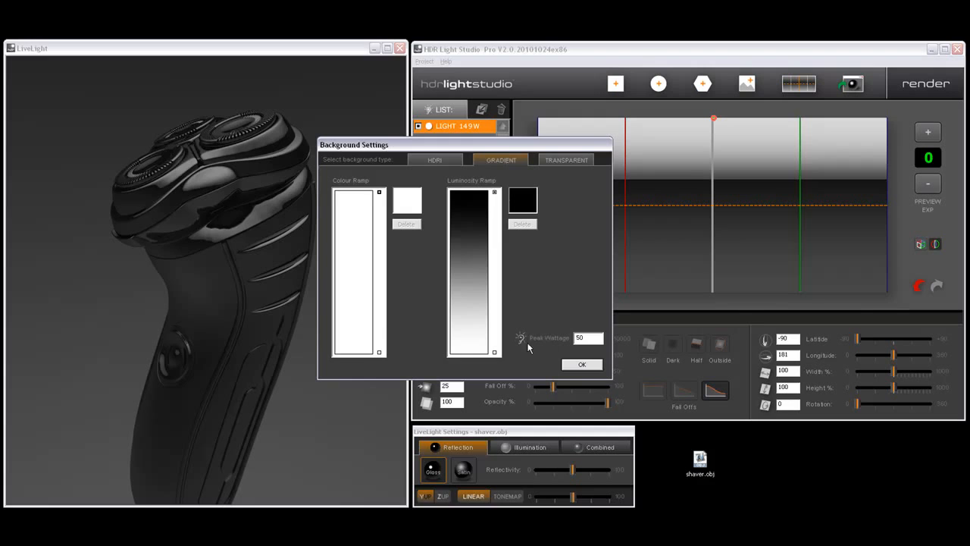
{"action": "left_click", "coordinate": [519, 203]}
{"action": "left_click", "coordinate": [442, 296]}
{"action": "left_click", "coordinate": [407, 201]}
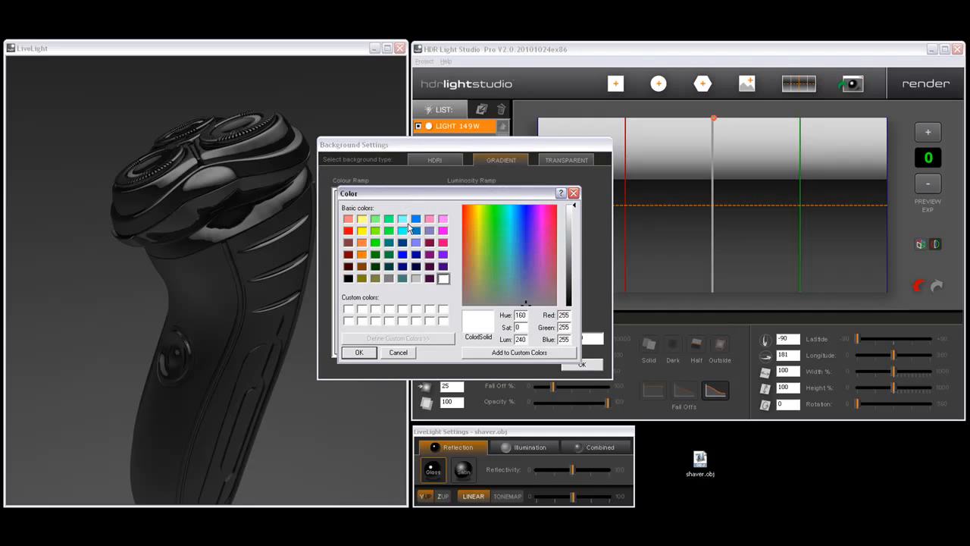
{"action": "left_click", "coordinate": [349, 230]}
{"action": "left_click", "coordinate": [359, 353]}
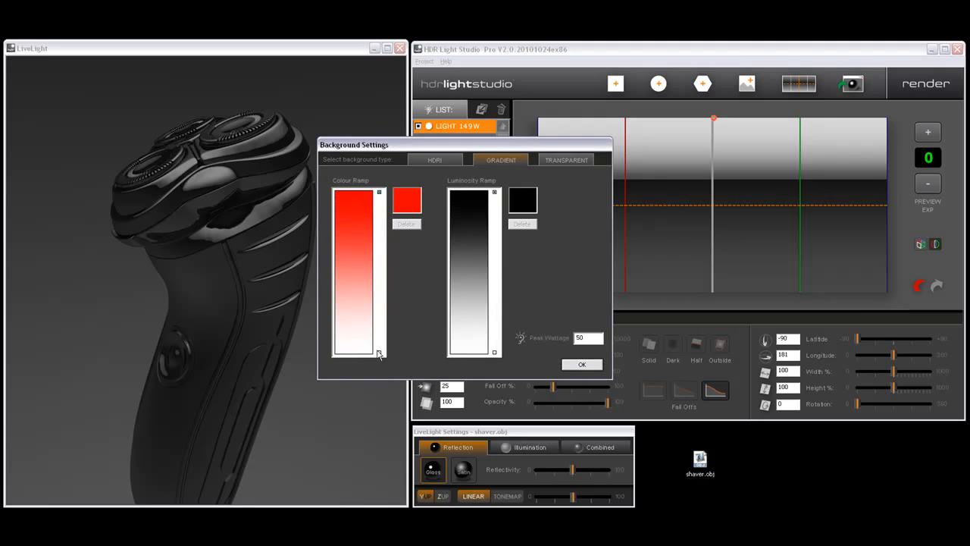
- Set the lower end of the background colour ramp to red as well and apply the gradient
{"action": "left_click", "coordinate": [379, 353]}
{"action": "left_click", "coordinate": [407, 202]}
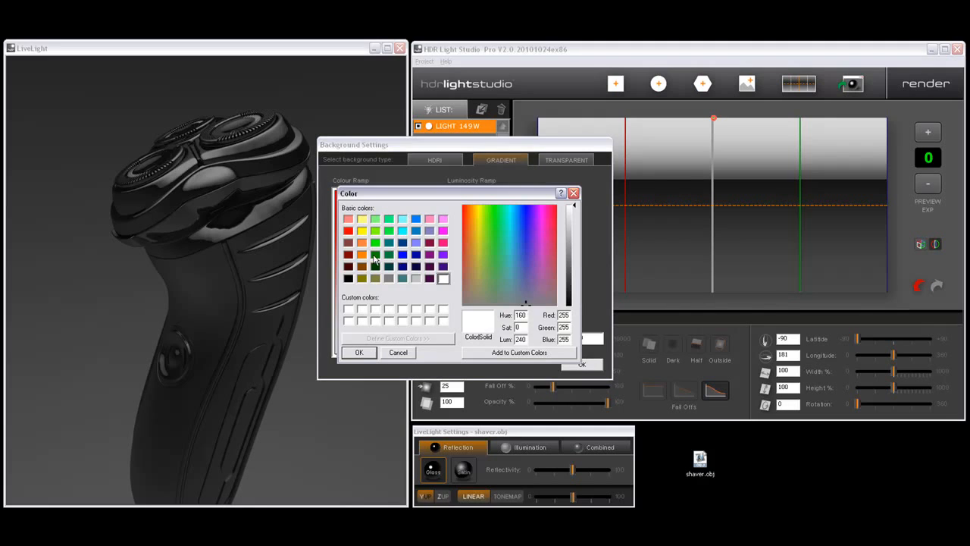
{"action": "left_click", "coordinate": [348, 230]}
{"action": "left_click", "coordinate": [359, 353]}
{"action": "left_click", "coordinate": [580, 365]}
- Switch the background type to HDRI, load DH206SX.exr from the Desktop and apply it
{"action": "left_click", "coordinate": [798, 85]}
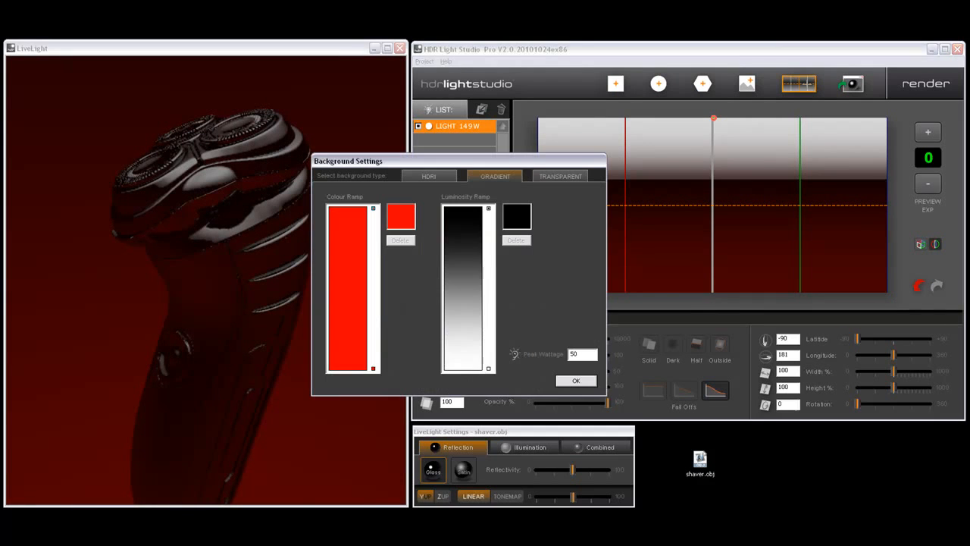
{"action": "left_click", "coordinate": [435, 176]}
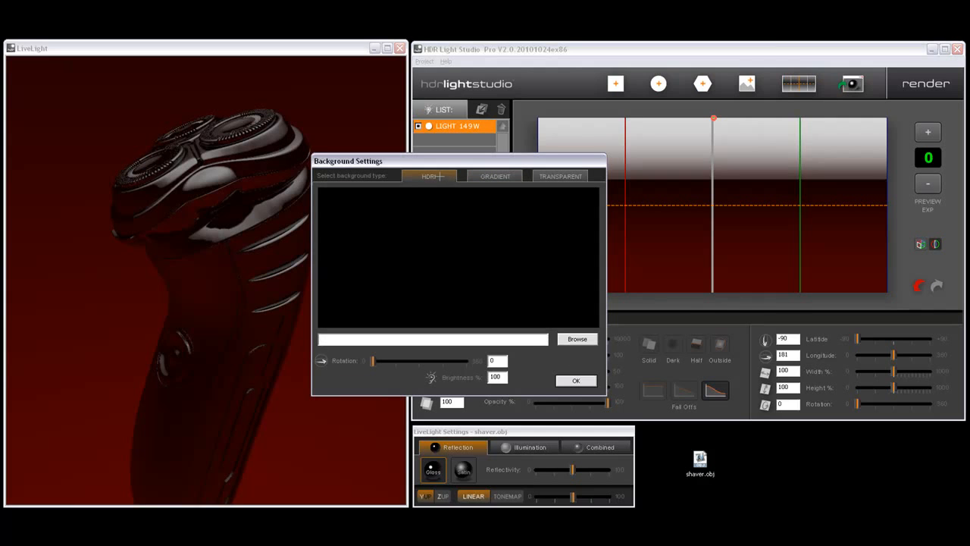
{"action": "left_click", "coordinate": [578, 341]}
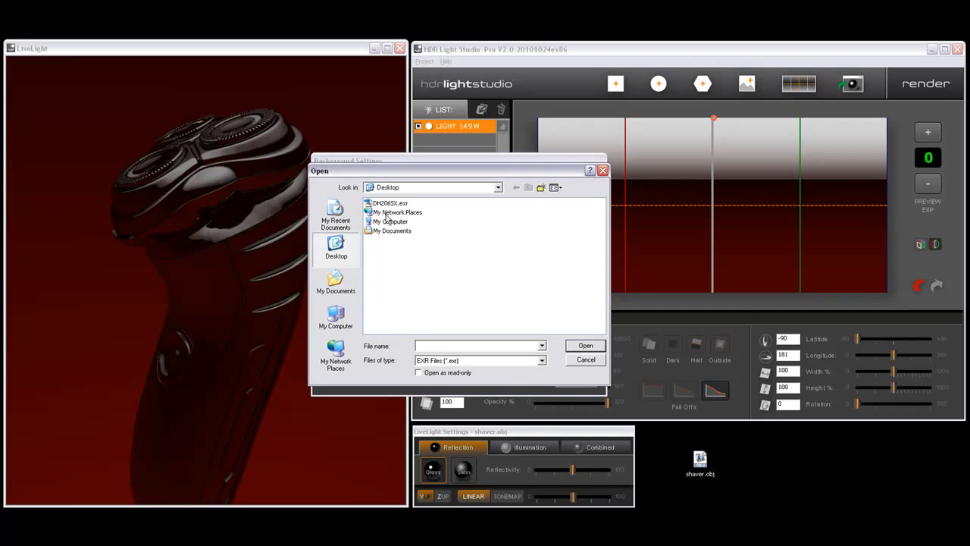
{"action": "left_click", "coordinate": [388, 203]}
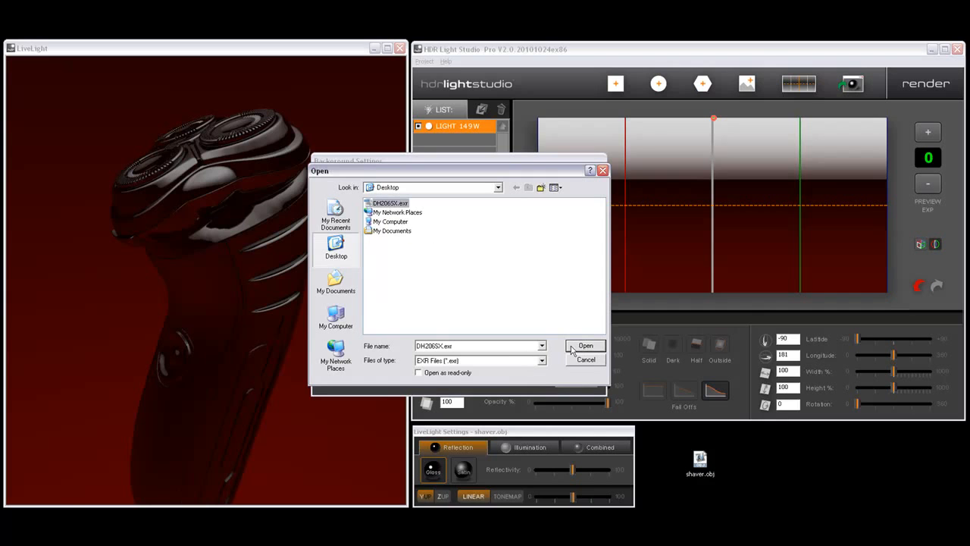
{"action": "left_click", "coordinate": [522, 361]}
{"action": "left_click", "coordinate": [557, 347]}
{"action": "left_click", "coordinate": [582, 348]}
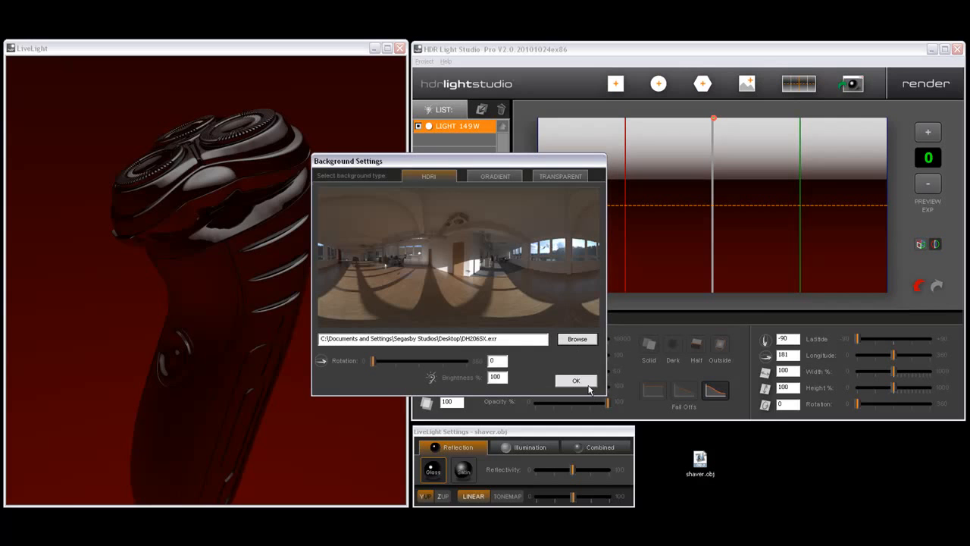
{"action": "left_click", "coordinate": [576, 381]}
- Move the round light to latitude 0, longitude 90 and shrink it to 24% width and 57% height
{"action": "left_click_drag", "start_coordinate": [237, 269], "coordinate": [261, 276]}
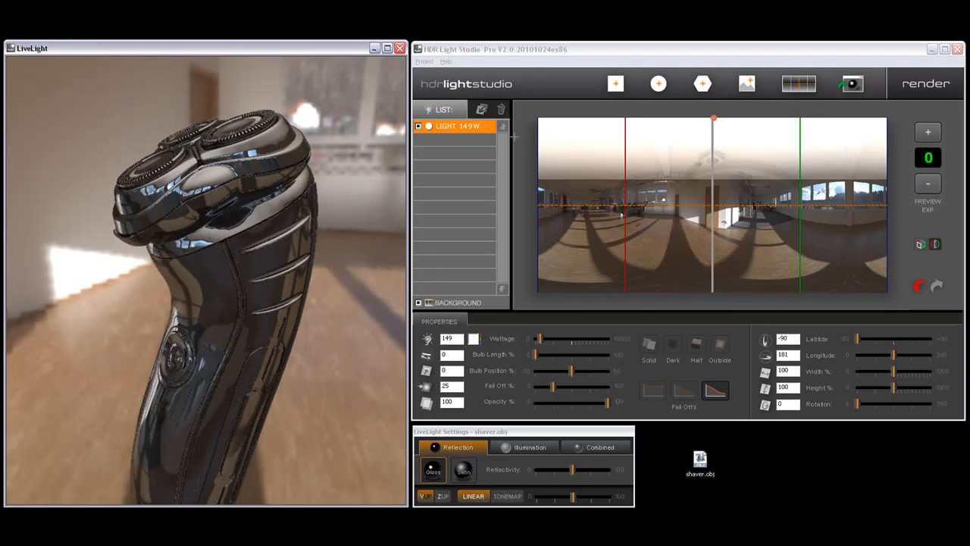
{"action": "left_click", "coordinate": [627, 206]}
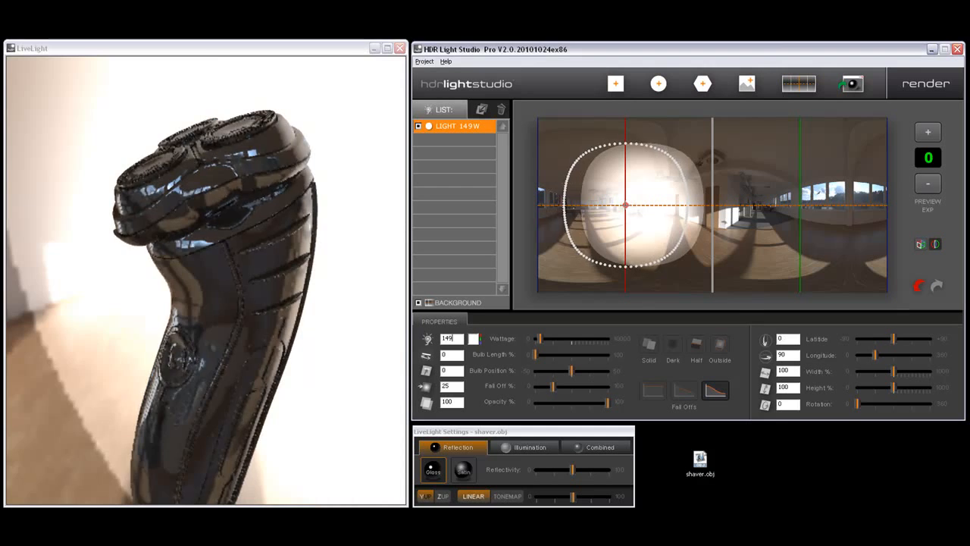
{"action": "left_click_drag", "start_coordinate": [893, 387], "coordinate": [865, 372]}
- Duplicate the light and place the copy at latitude -2, longitude 276, checking its reflection on the shaver
{"action": "left_click", "coordinate": [481, 109]}
{"action": "left_click", "coordinate": [800, 205]}
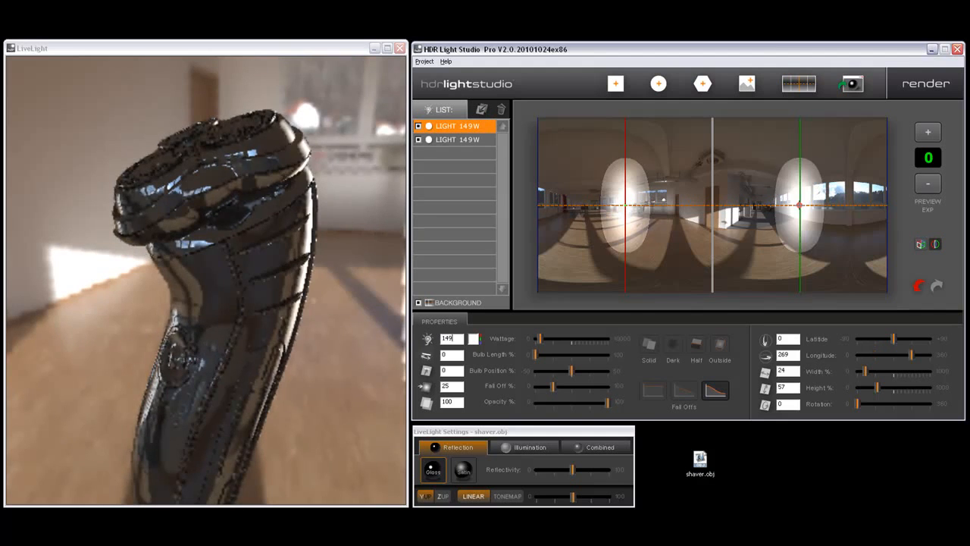
{"action": "left_click_drag", "start_coordinate": [799, 205], "coordinate": [805, 204]}
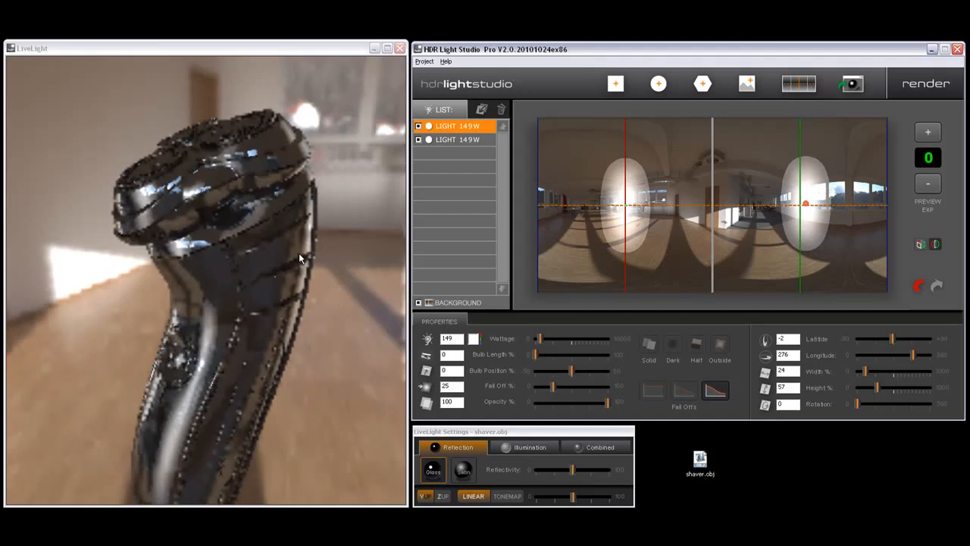
{"action": "left_click_drag", "start_coordinate": [345, 278], "coordinate": [319, 337]}
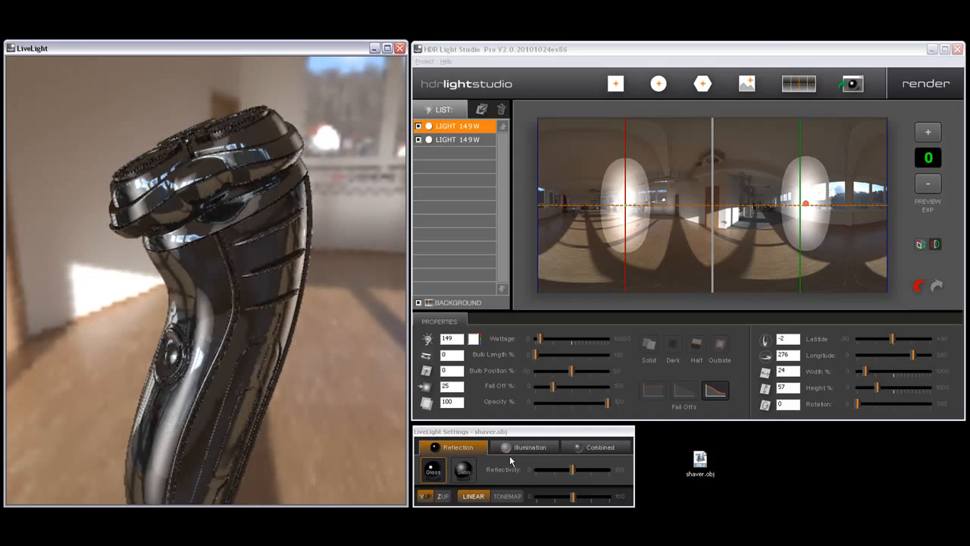
{"action": "mouse_move", "coordinate": [283, 392]}
{"action": "left_mouse_down"}
{"action": "mouse_move", "coordinate": [327, 392]}
{"action": "mouse_move", "coordinate": [276, 393]}
{"action": "left_mouse_up"}
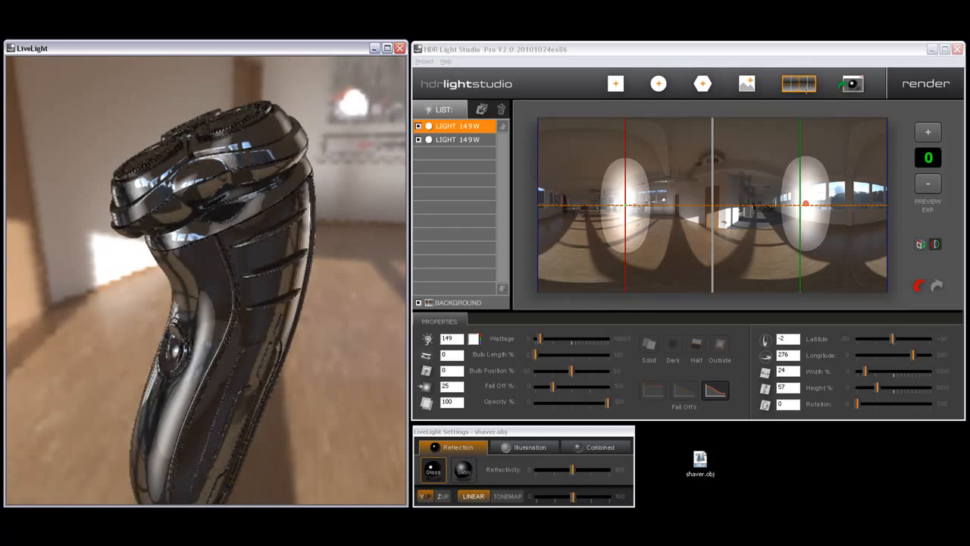
- Set the HDRI background's rotation to 130 in the background settings
{"action": "left_click", "coordinate": [798, 83]}
{"action": "left_click_drag", "start_coordinate": [373, 360], "coordinate": [406, 360]}
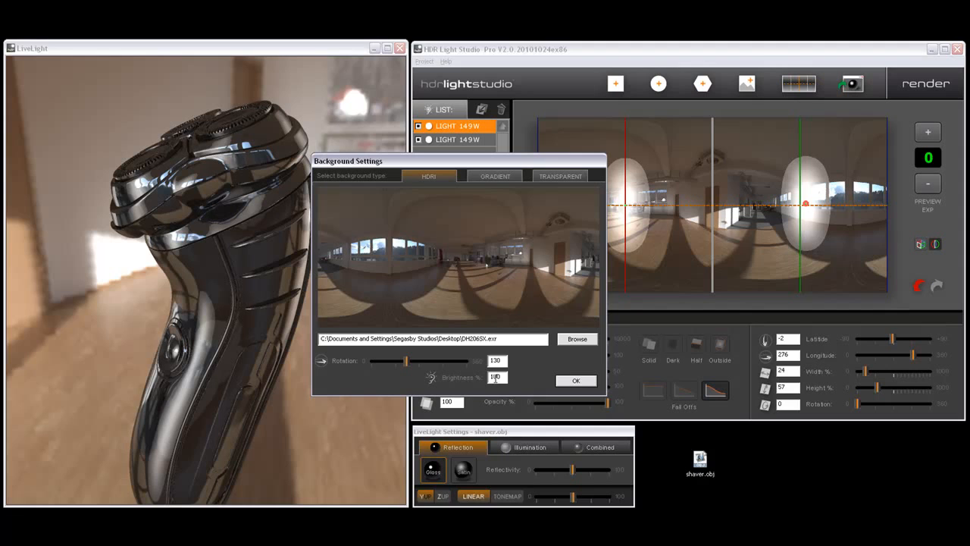
{"action": "left_click", "coordinate": [572, 382]}
- Apply a transparent background and turn the hidden copy of the light back on
{"action": "left_click", "coordinate": [503, 178]}
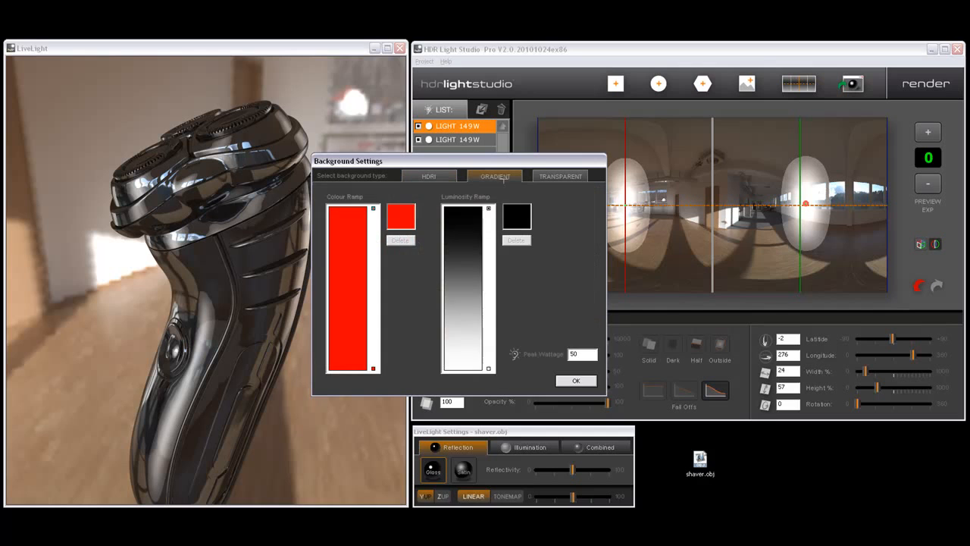
{"action": "left_click", "coordinate": [565, 177]}
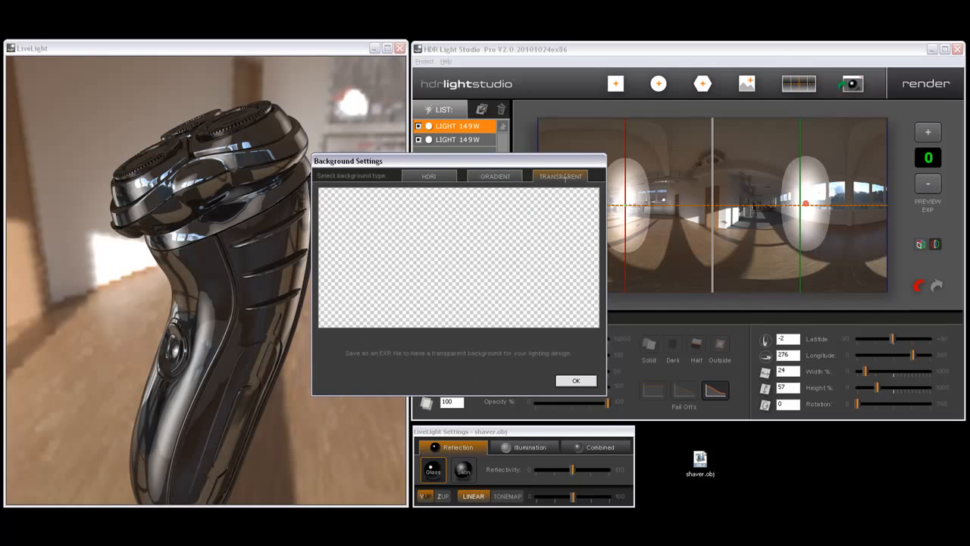
{"action": "left_click_drag", "start_coordinate": [576, 164], "coordinate": [582, 161]}
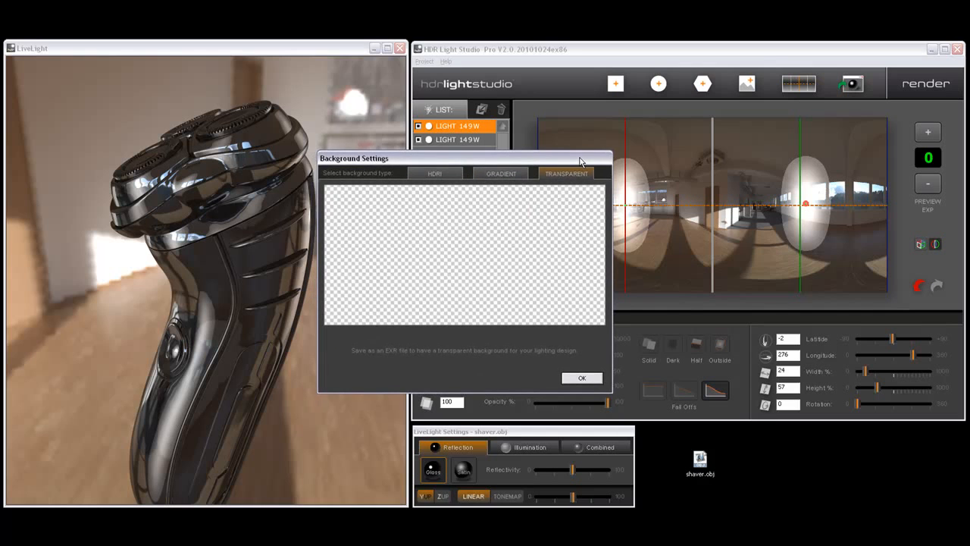
{"action": "left_click", "coordinate": [582, 378]}
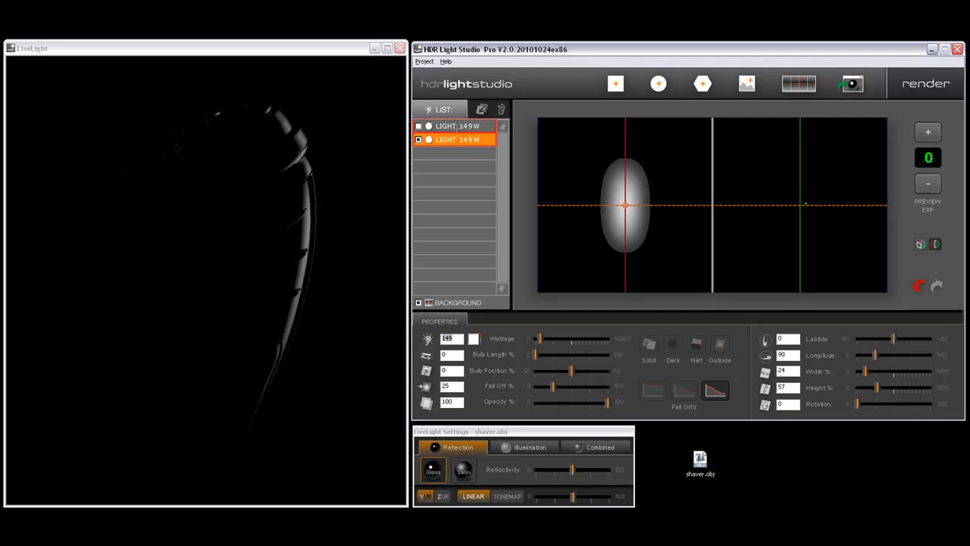
{"action": "left_click", "coordinate": [418, 126]}
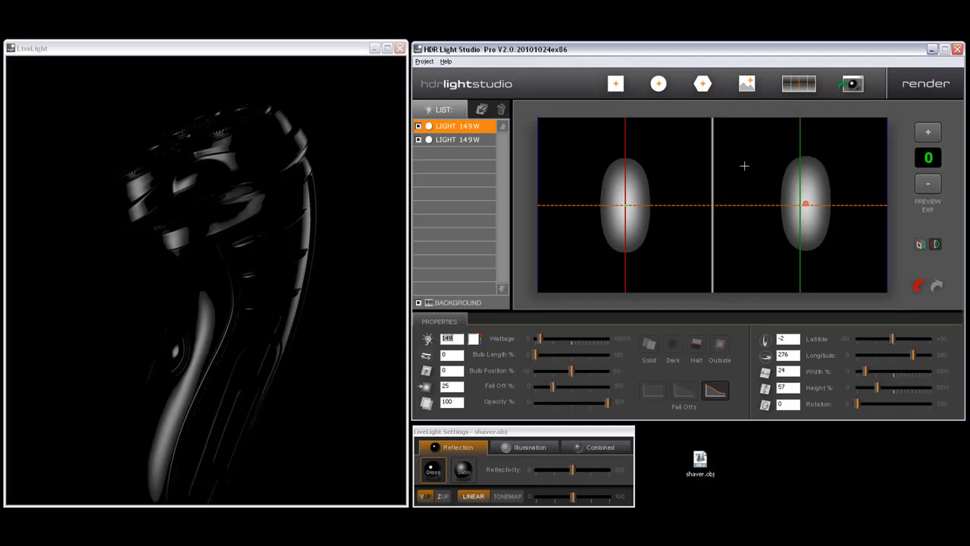
- Open the HDR image render settings and examine the preset sizes and the Fast Preview and Show Guides options
{"action": "left_click", "coordinate": [919, 85]}
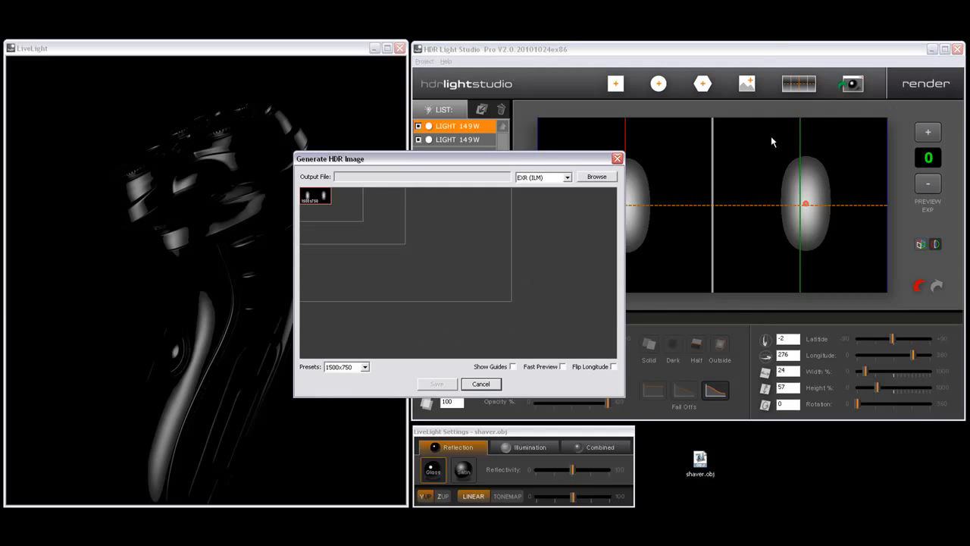
{"action": "left_click_drag", "start_coordinate": [544, 163], "coordinate": [595, 141]}
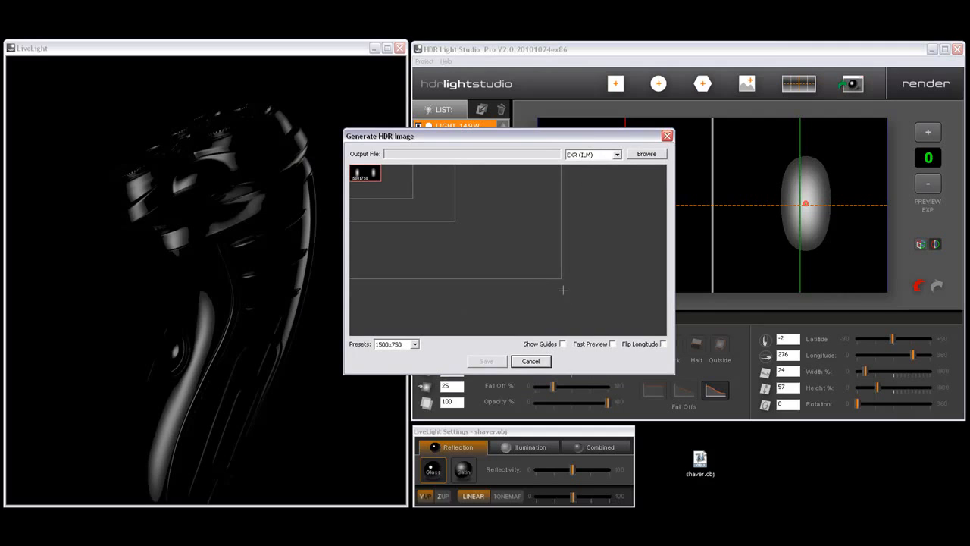
{"action": "left_click", "coordinate": [614, 344]}
{"action": "left_click", "coordinate": [401, 345]}
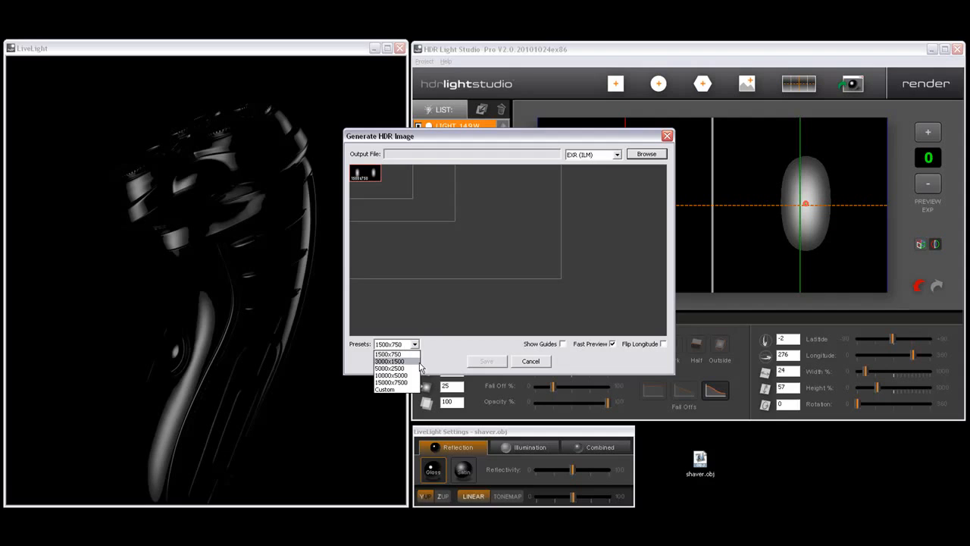
{"action": "left_click", "coordinate": [459, 341]}
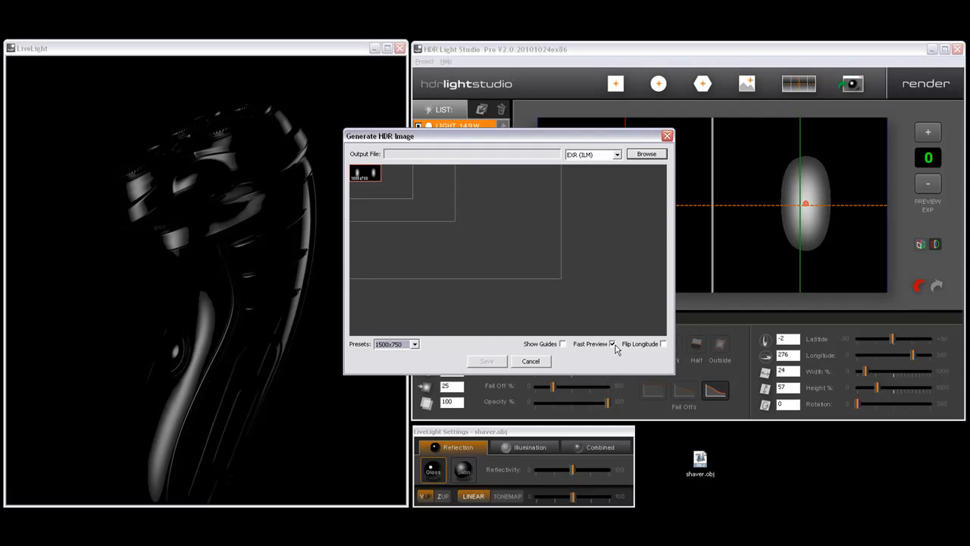
{"action": "left_click", "coordinate": [613, 343]}
{"action": "left_click", "coordinate": [563, 344]}
{"action": "left_click", "coordinate": [562, 344]}
{"action": "left_click_drag", "start_coordinate": [425, 139], "coordinate": [418, 123]}
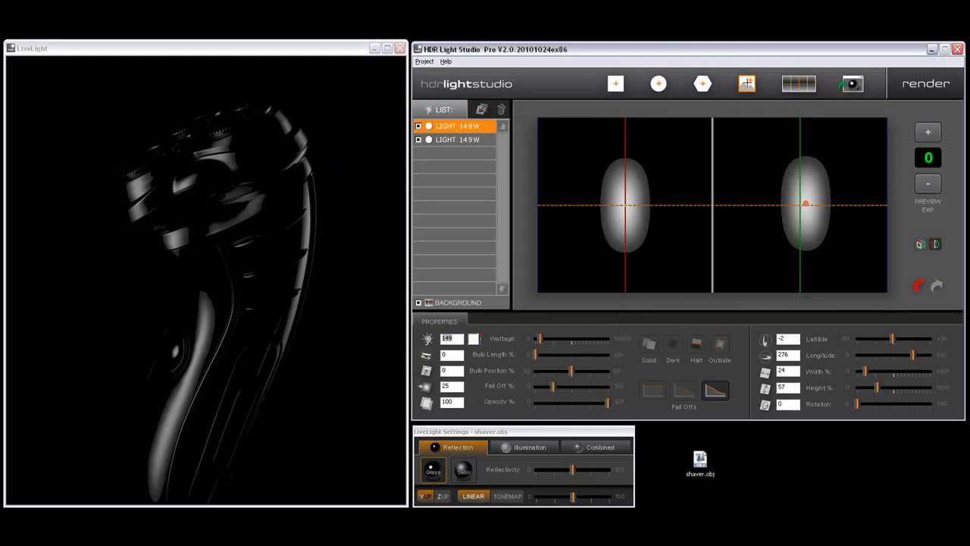
- Open the picture light browser and preview the Zebra03, Zebra05 and Window Gobo 4 lights
{"action": "left_click", "coordinate": [747, 83]}
{"action": "left_click_drag", "start_coordinate": [520, 163], "coordinate": [528, 128]}
{"action": "left_click", "coordinate": [396, 206]}
{"action": "left_click", "coordinate": [392, 221]}
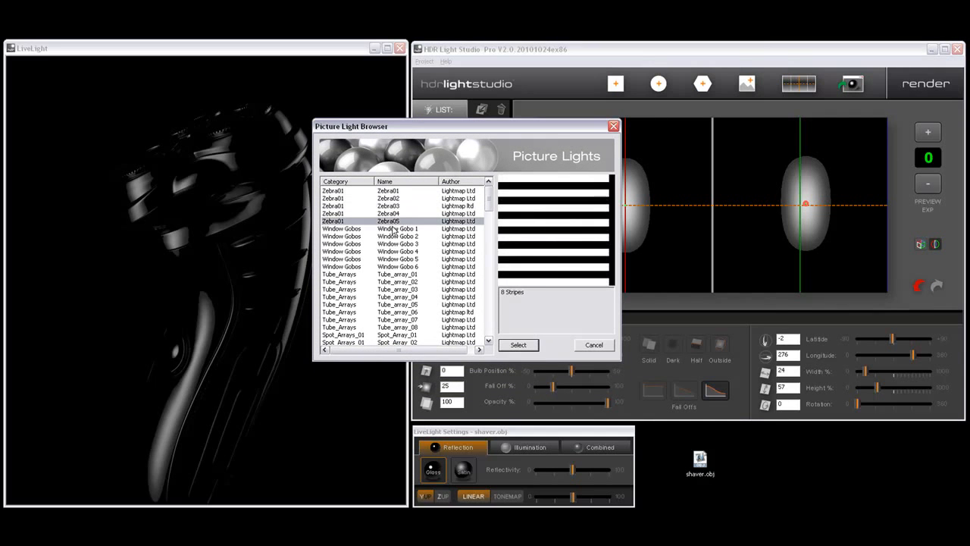
{"action": "left_click", "coordinate": [400, 251]}
- Preview the Tube_Arrays picture lights, from Tube_array_01 through Tube_array_05 and Tube_array_07
{"action": "left_click_drag", "start_coordinate": [489, 198], "coordinate": [489, 215]}
{"action": "left_click", "coordinate": [389, 215]}
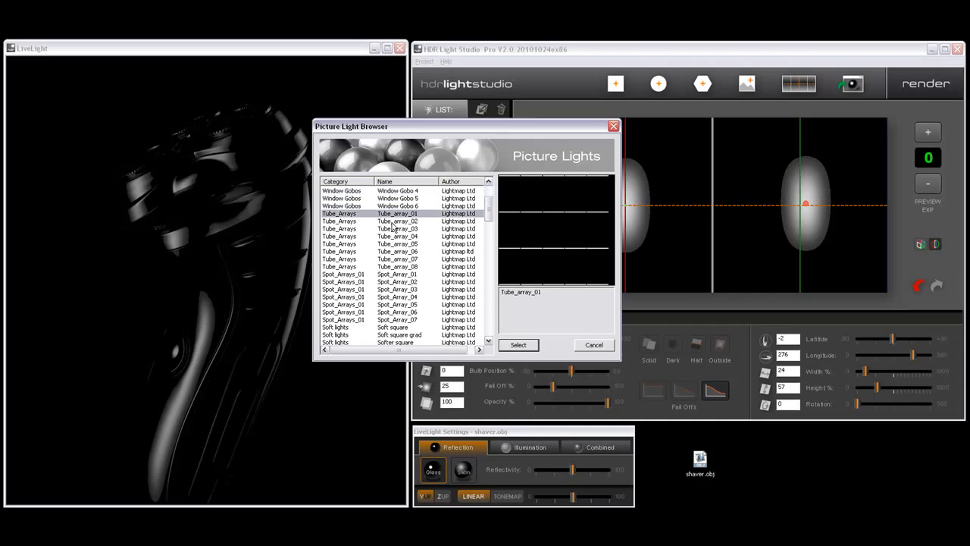
{"action": "left_click", "coordinate": [390, 222]}
{"action": "left_click", "coordinate": [393, 229]}
{"action": "left_click", "coordinate": [394, 237]}
{"action": "left_click", "coordinate": [396, 244]}
{"action": "left_click", "coordinate": [396, 259]}
- Preview the spot array picture lights from Spot_Array_01 to Spot_Array_05
{"action": "left_click", "coordinate": [398, 275]}
{"action": "left_click", "coordinate": [397, 282]}
{"action": "left_click", "coordinate": [396, 289]}
{"action": "left_click", "coordinate": [397, 296]}
{"action": "left_click", "coordinate": [397, 304]}
- Preview every picture light in the Soft lights category, from Soft square to Round half brighter
{"action": "scroll", "coordinate": [398, 306], "scroll_direction": "down", "scroll_amount": 1}
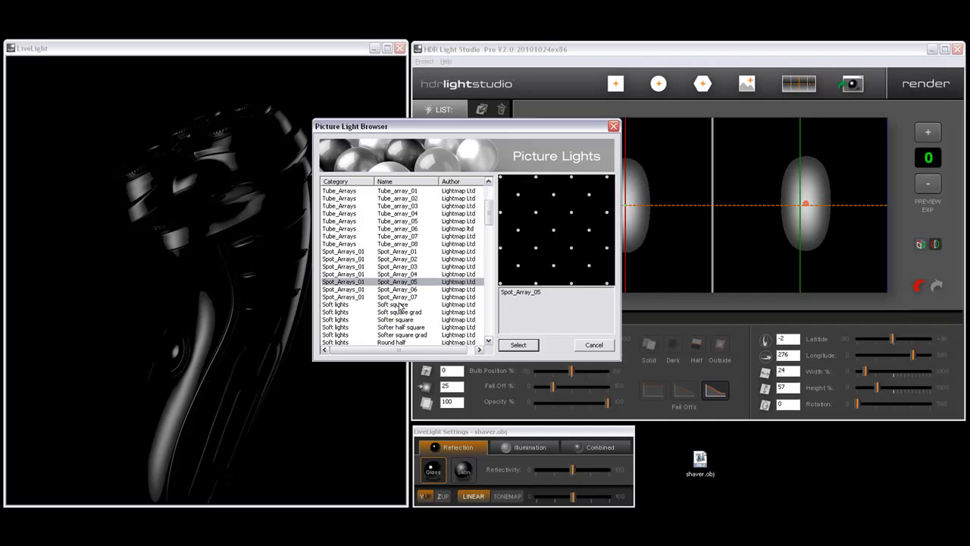
{"action": "left_click", "coordinate": [399, 305]}
{"action": "left_click_drag", "start_coordinate": [489, 216], "coordinate": [489, 232]}
{"action": "left_click", "coordinate": [372, 230]}
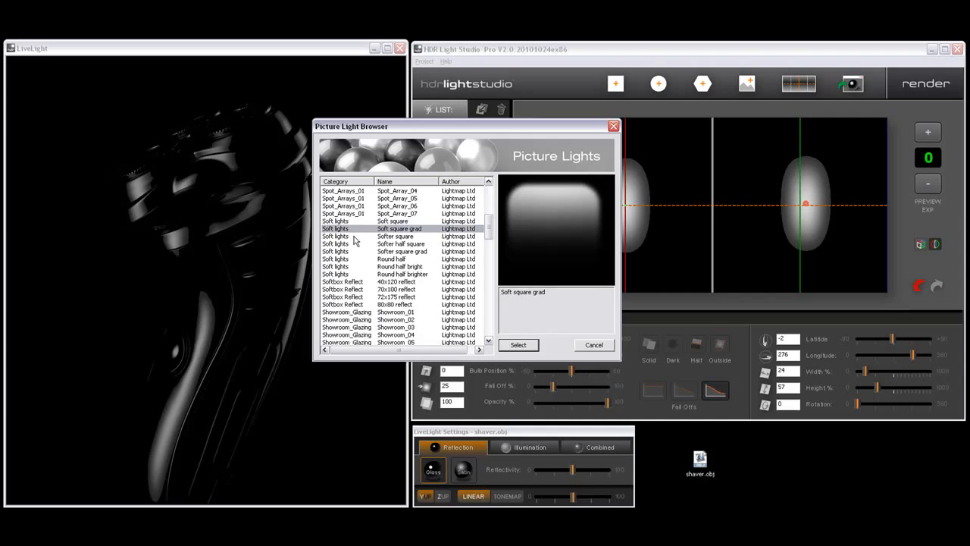
{"action": "left_click", "coordinate": [354, 237]}
{"action": "left_click", "coordinate": [348, 244]}
{"action": "left_click", "coordinate": [345, 252]}
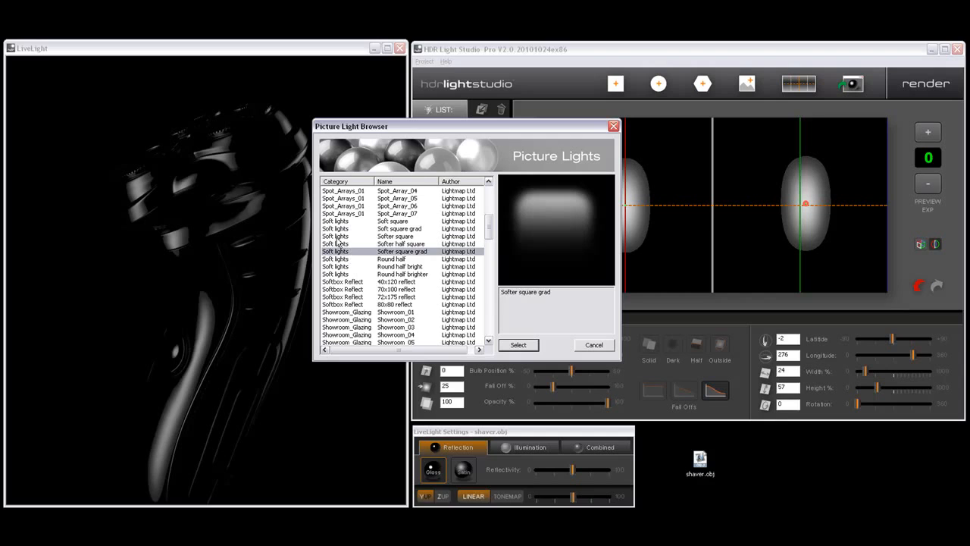
{"action": "left_click", "coordinate": [339, 259]}
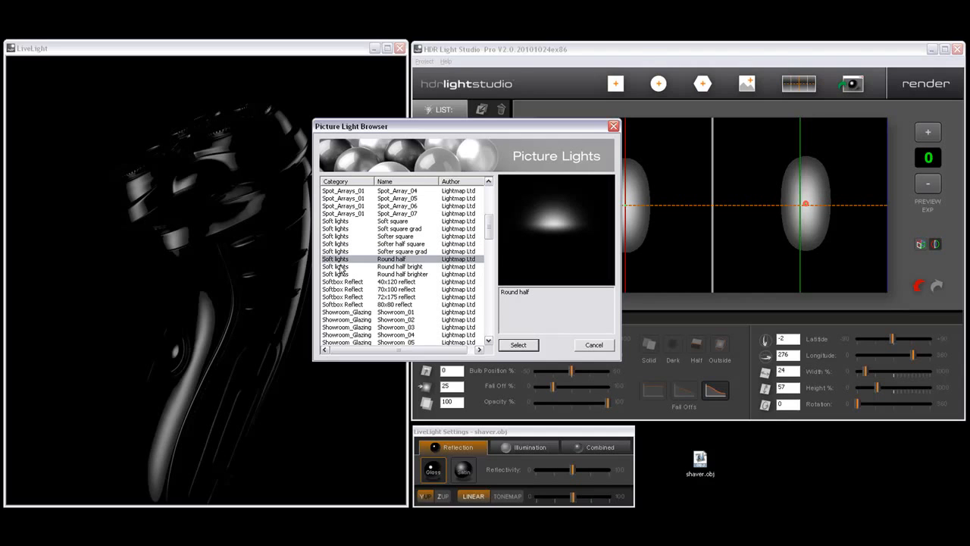
{"action": "left_click", "coordinate": [343, 267]}
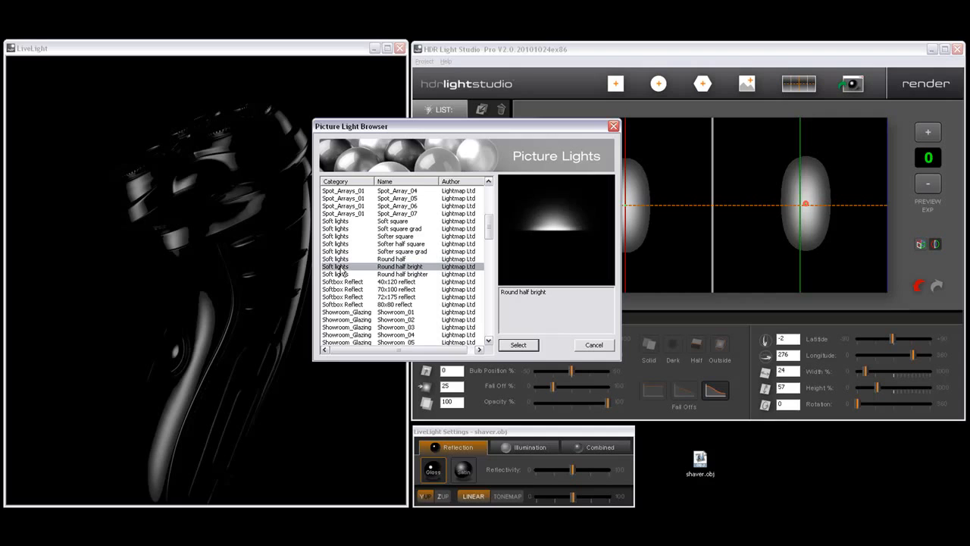
{"action": "left_click", "coordinate": [338, 275]}
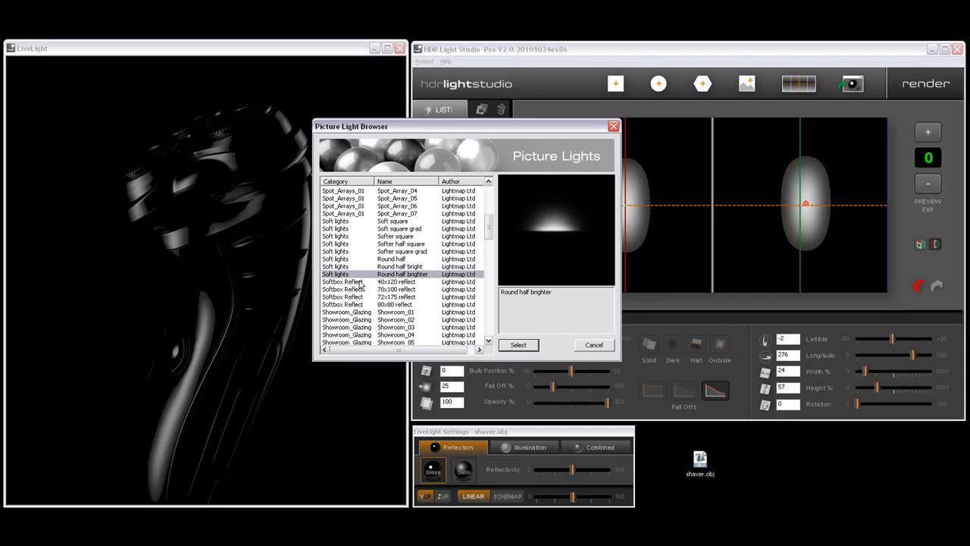
- Compare the Softbox Reflect picture lights from 40x120 reflect to 80x80 reflect, returning to 40x120 reflect
{"action": "left_click", "coordinate": [400, 282]}
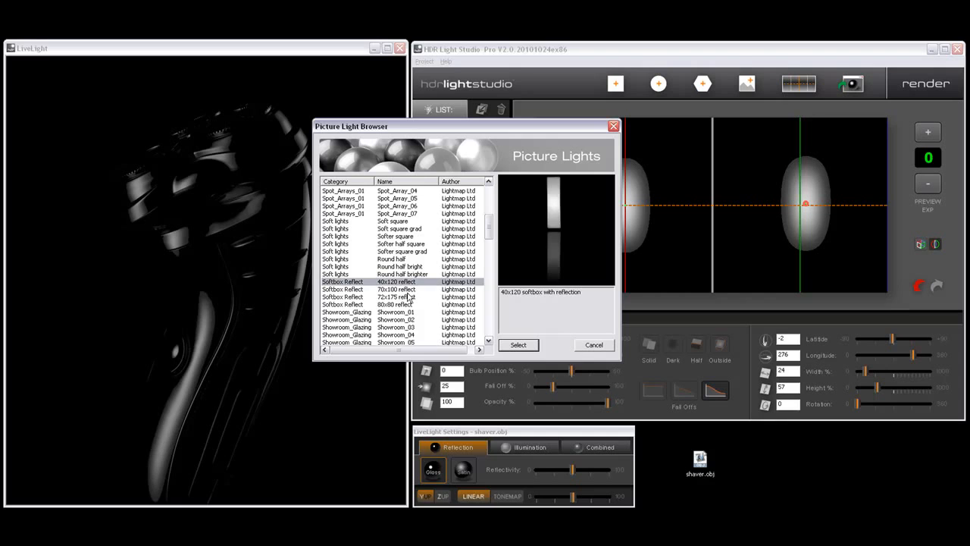
{"action": "left_click", "coordinate": [409, 289]}
{"action": "scroll", "coordinate": [483, 247], "scroll_direction": "down", "scroll_amount": 1}
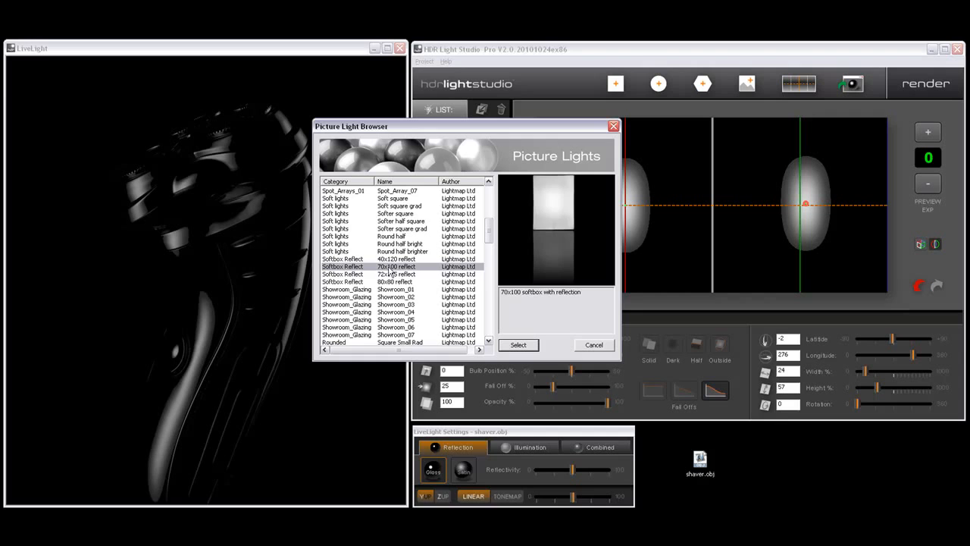
{"action": "key", "text": "Down"}
{"action": "key", "text": "Down"}
{"action": "key", "text": "Up"}
{"action": "key", "text": "Up"}
{"action": "key", "text": "Up"}
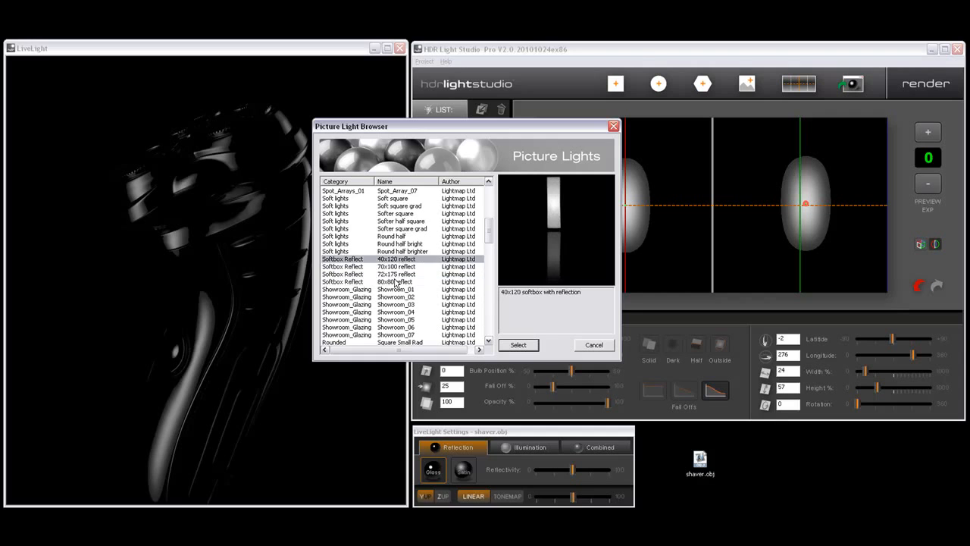
- Preview the Showroom_Glazing picture lights, from Showroom_01 to Showroom_07, and go back over the last few
{"action": "left_click", "coordinate": [397, 290]}
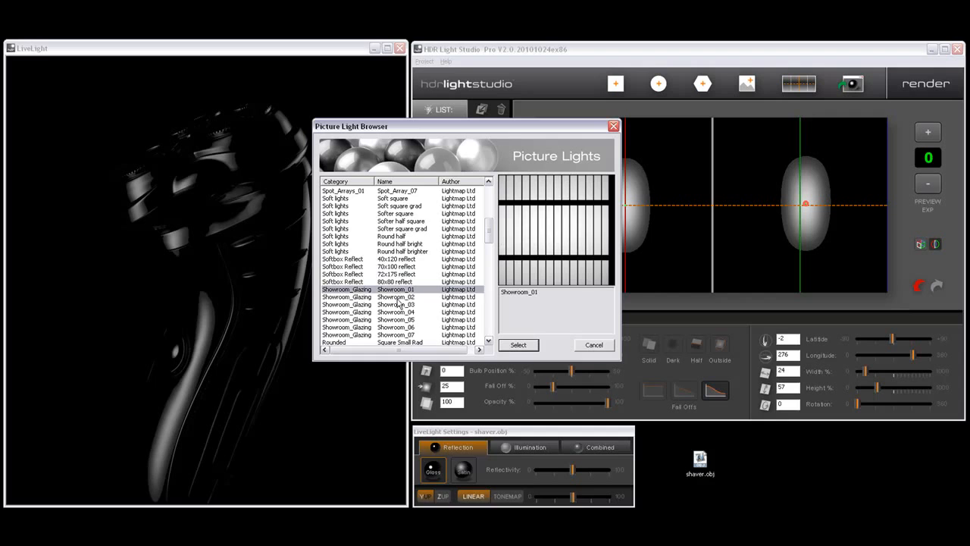
{"action": "left_click", "coordinate": [398, 299]}
{"action": "left_click", "coordinate": [398, 305]}
{"action": "left_click", "coordinate": [399, 312]}
{"action": "left_click", "coordinate": [402, 320]}
{"action": "left_click", "coordinate": [402, 327]}
{"action": "scroll", "coordinate": [398, 290], "scroll_direction": "down", "scroll_amount": 1}
{"action": "scroll", "coordinate": [485, 244], "scroll_direction": "down", "scroll_amount": 3}
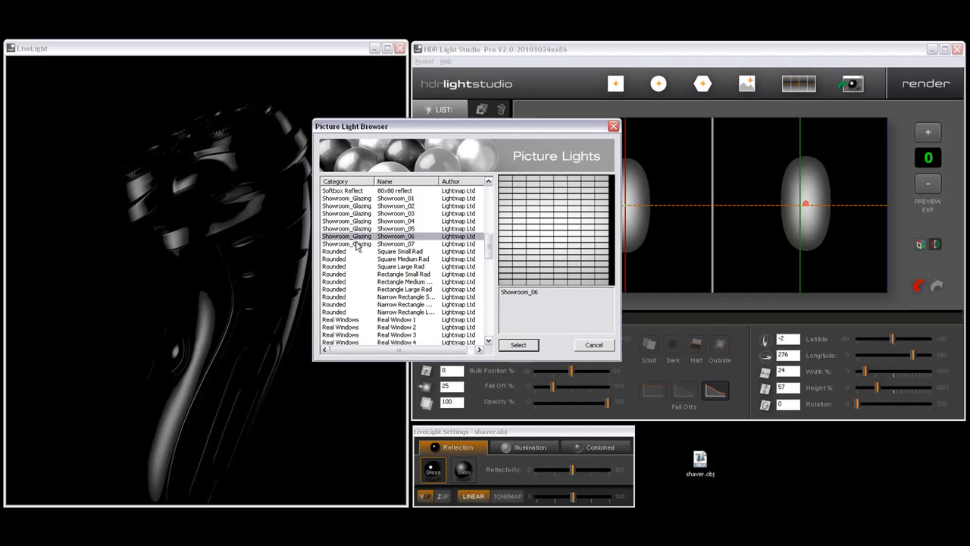
{"action": "left_click", "coordinate": [355, 244]}
{"action": "left_click", "coordinate": [353, 236]}
{"action": "left_click", "coordinate": [355, 228]}
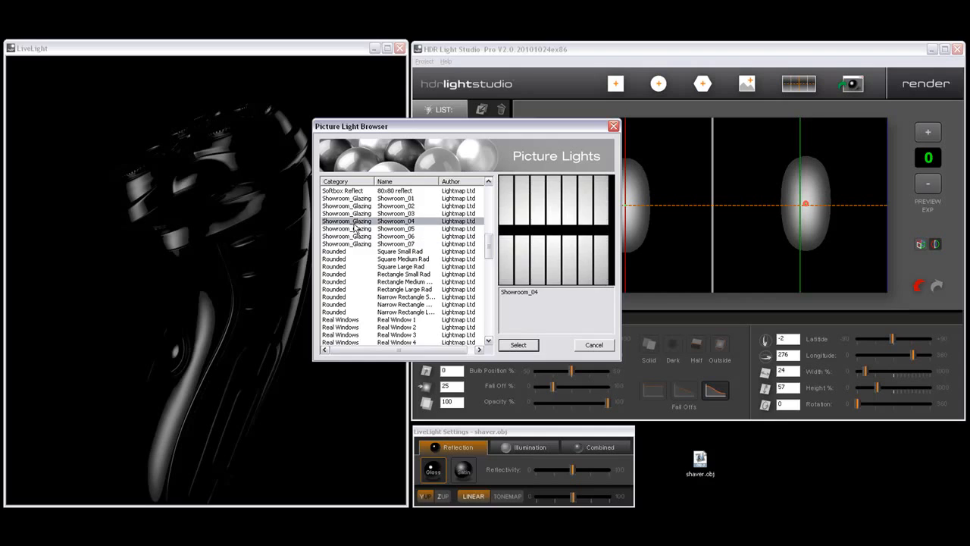
- Preview the Square Small Rad, Real Window 1 and Spot Light 3 picture lights
{"action": "left_click", "coordinate": [349, 251]}
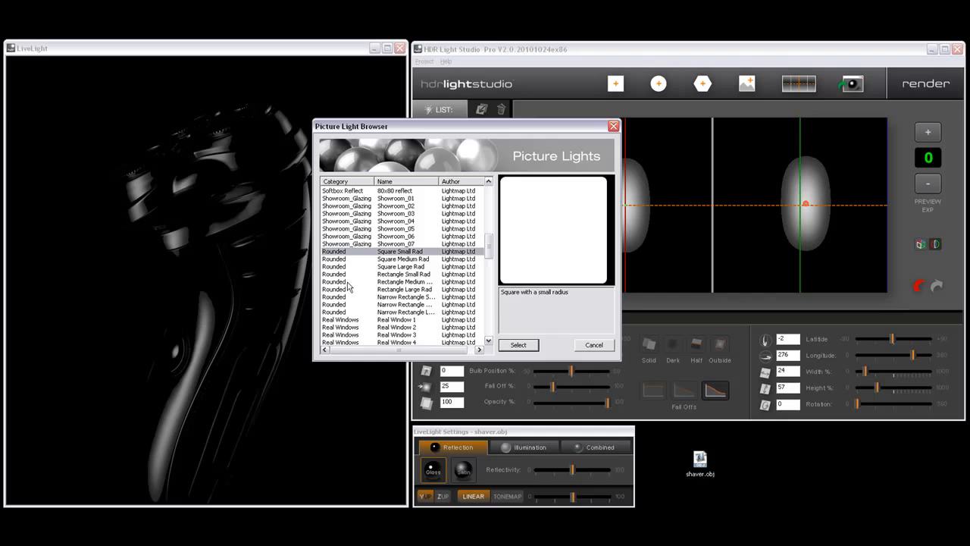
{"action": "left_click", "coordinate": [348, 319]}
{"action": "scroll", "coordinate": [364, 303], "scroll_direction": "down", "scroll_amount": 1}
{"action": "scroll", "coordinate": [371, 292], "scroll_direction": "down", "scroll_amount": 3}
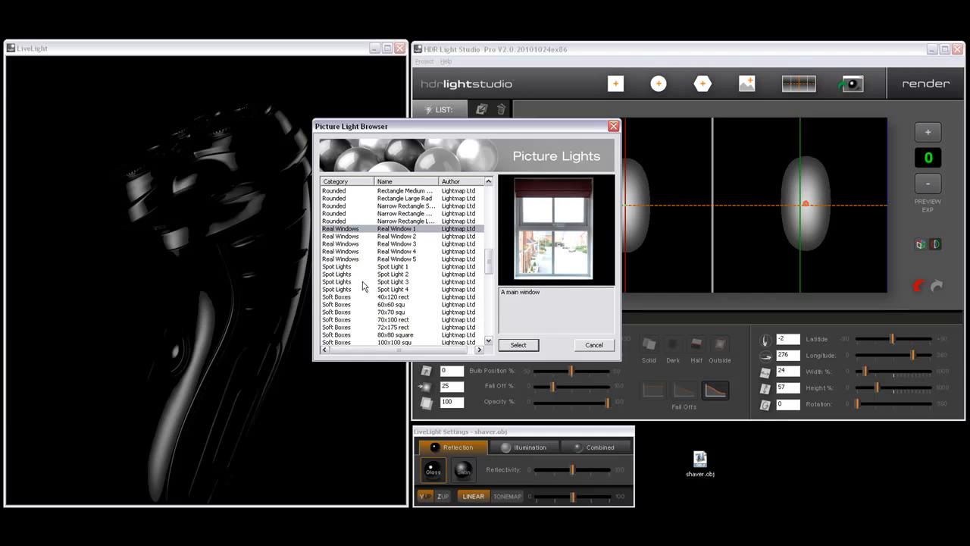
{"action": "left_click", "coordinate": [363, 288]}
- Examine the Perfect Softboxes picture lights, from Softbox 40x120 to Softbox 190oct, comparing their shapes
{"action": "scroll", "coordinate": [378, 286], "scroll_direction": "down", "scroll_amount": 1}
{"action": "scroll", "coordinate": [377, 287], "scroll_direction": "down", "scroll_amount": 3}
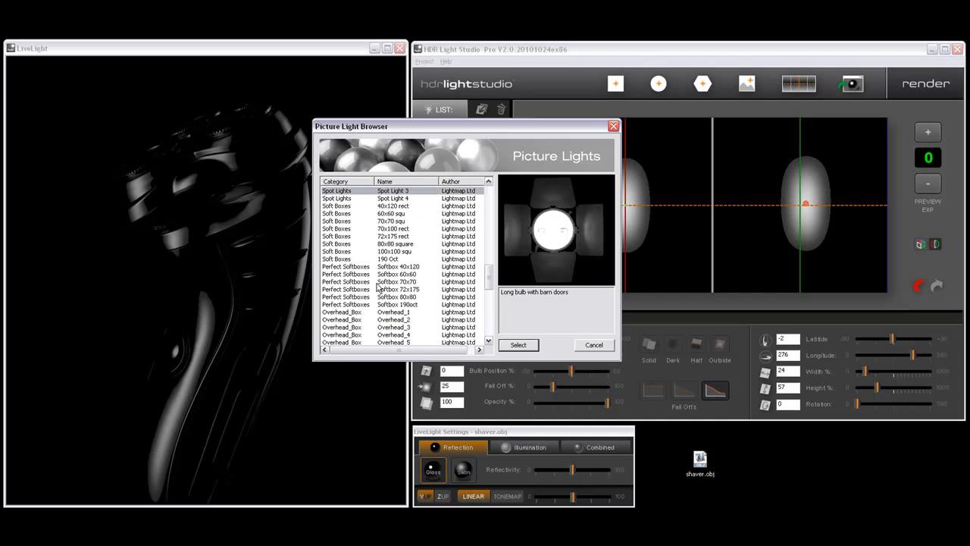
{"action": "left_click", "coordinate": [366, 267]}
{"action": "left_click", "coordinate": [363, 274]}
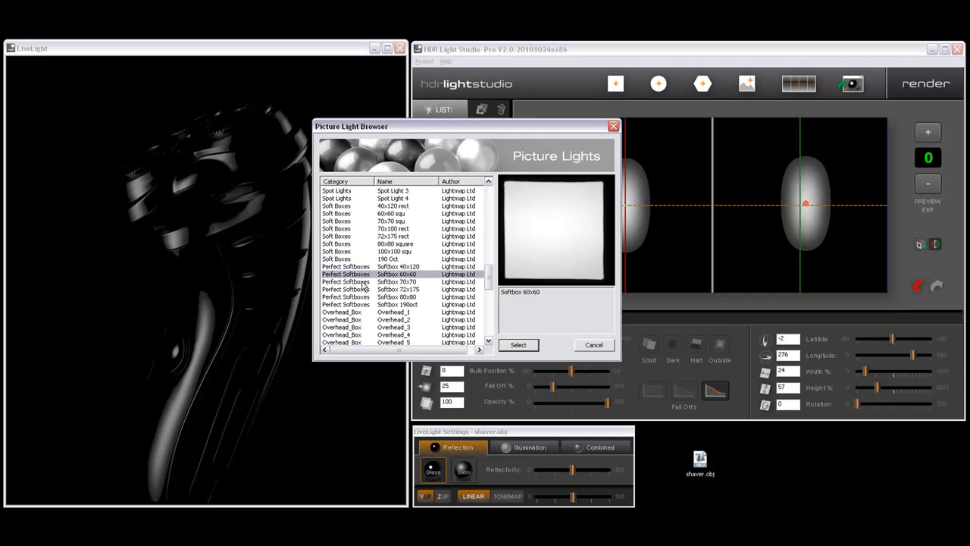
{"action": "left_click", "coordinate": [365, 283]}
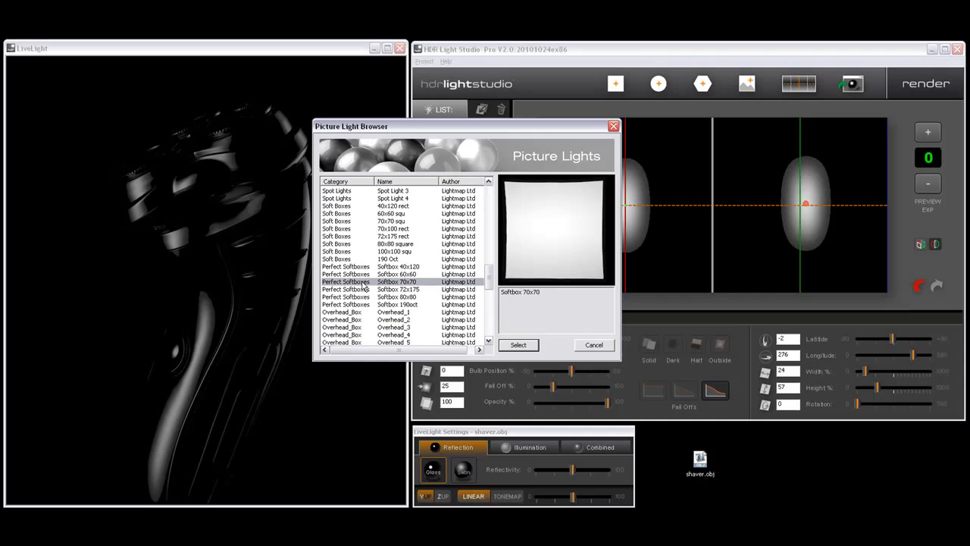
{"action": "left_click", "coordinate": [364, 290]}
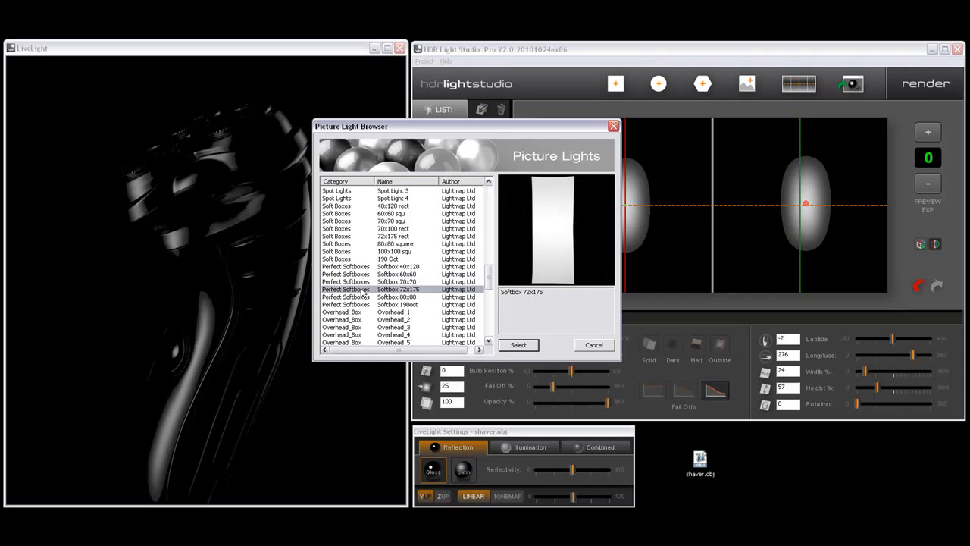
{"action": "left_click", "coordinate": [408, 297]}
{"action": "left_click", "coordinate": [412, 304]}
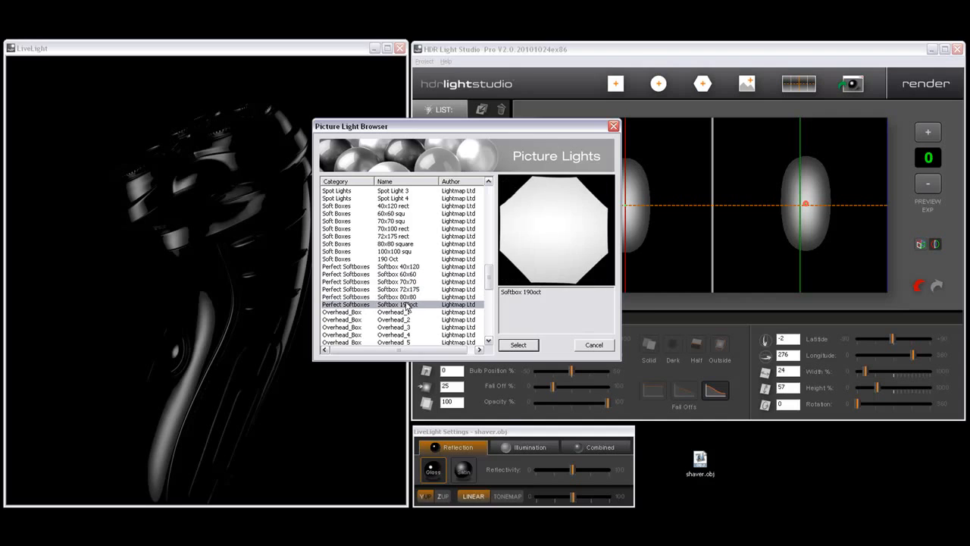
{"action": "scroll", "coordinate": [487, 282], "scroll_direction": "down", "scroll_amount": 3}
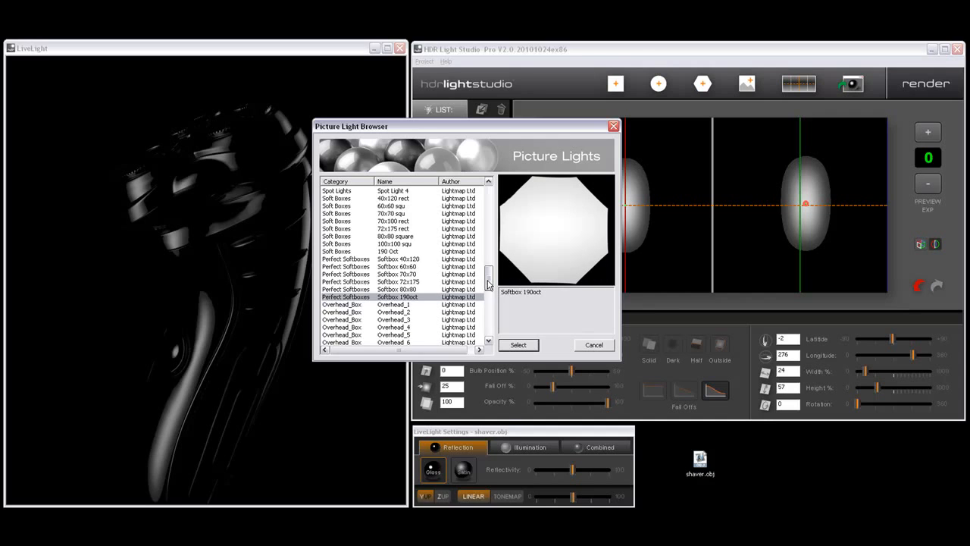
{"action": "left_click", "coordinate": [404, 245]}
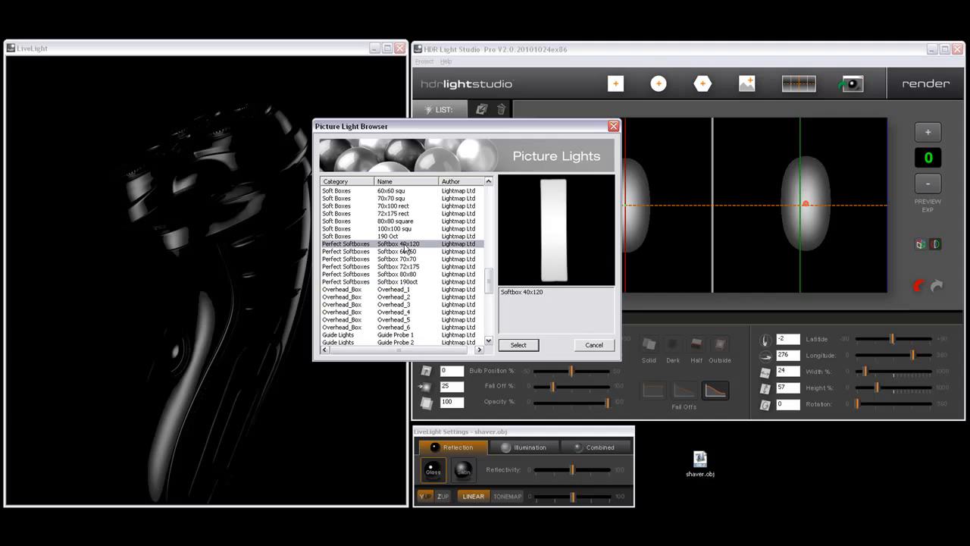
{"action": "left_click", "coordinate": [404, 251]}
{"action": "left_click", "coordinate": [403, 267]}
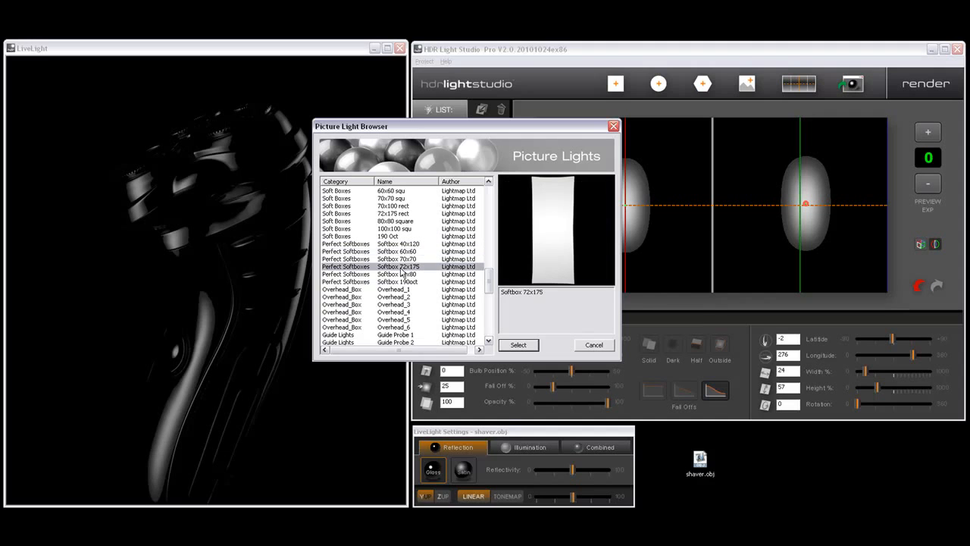
- Preview the Overhead_Box picture lights from Overhead_1 to Overhead_6, revisiting Overhead_3 and Overhead_5
{"action": "left_click", "coordinate": [409, 290]}
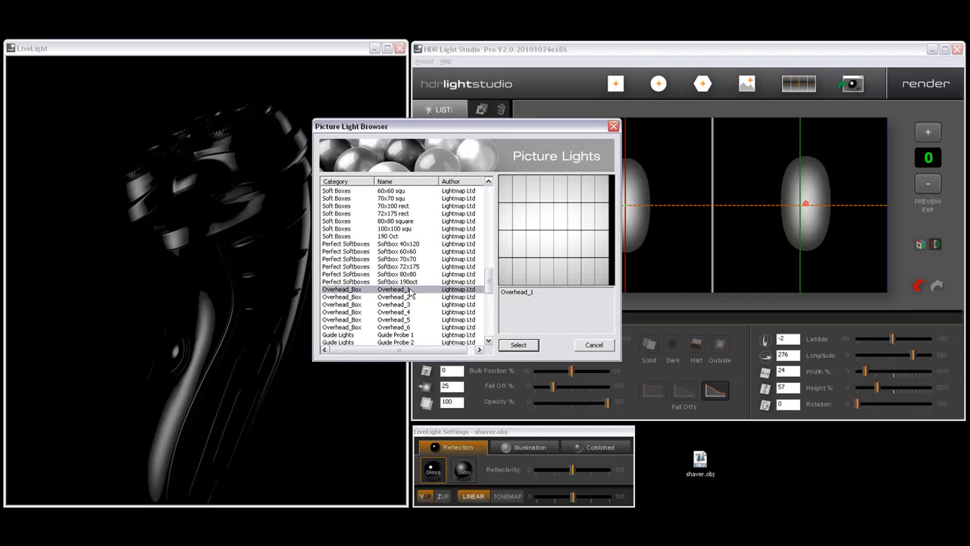
{"action": "left_click", "coordinate": [408, 297]}
{"action": "left_click", "coordinate": [408, 304]}
{"action": "scroll", "coordinate": [406, 308], "scroll_direction": "down", "scroll_amount": 1}
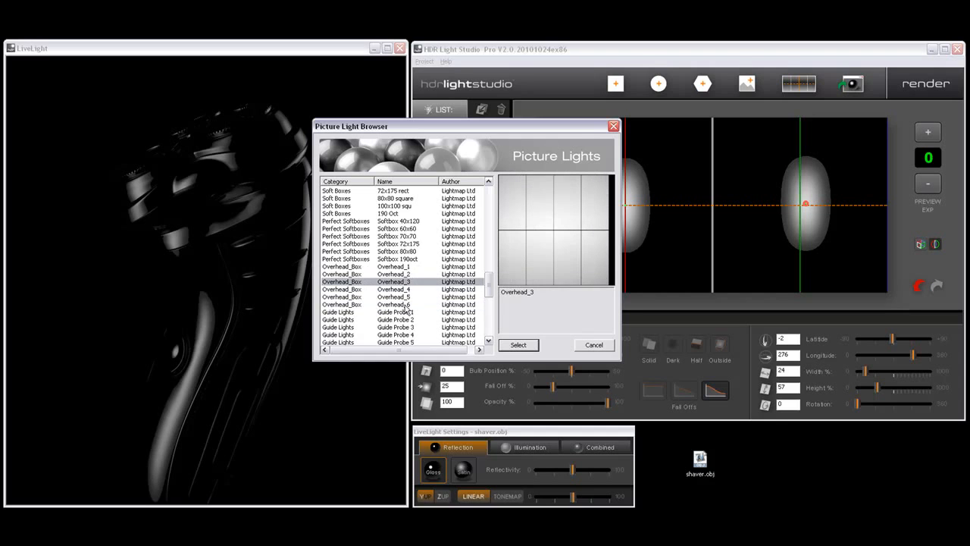
{"action": "left_click", "coordinate": [406, 290]}
{"action": "left_click", "coordinate": [407, 297]}
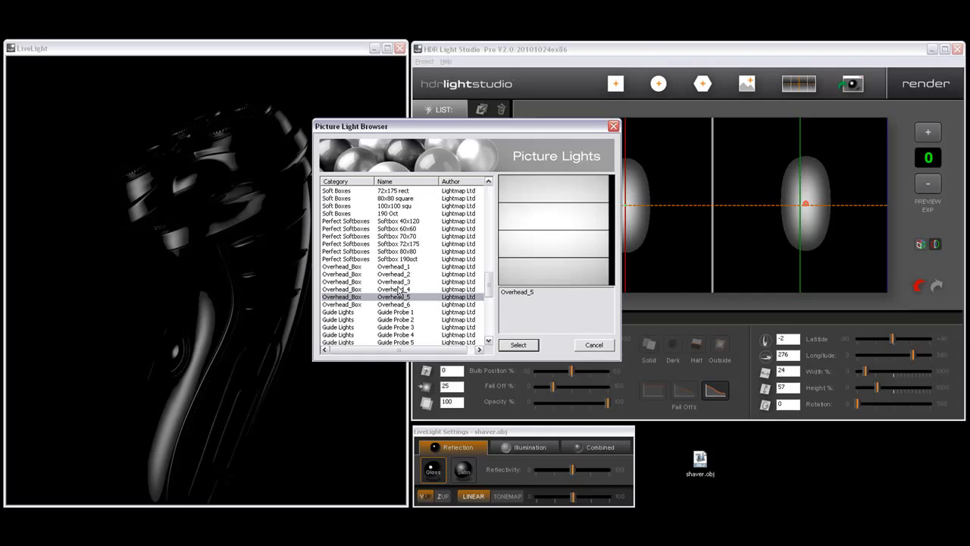
{"action": "left_click", "coordinate": [399, 289]}
{"action": "left_click", "coordinate": [399, 282]}
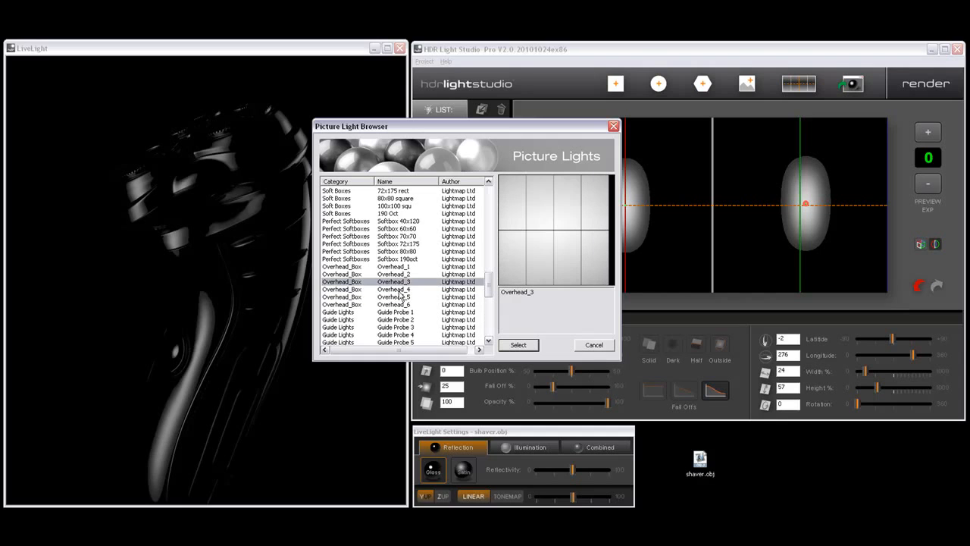
{"action": "left_click", "coordinate": [398, 297]}
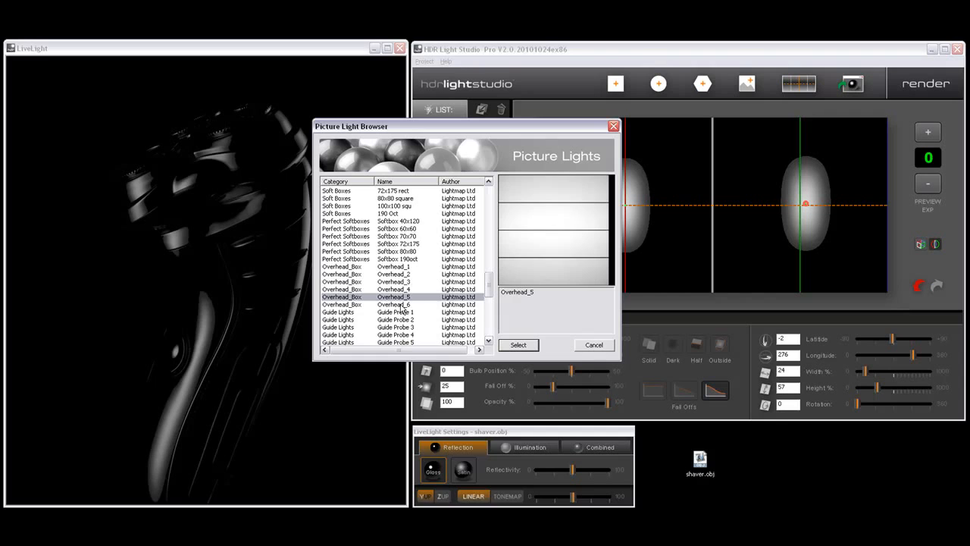
{"action": "left_click", "coordinate": [402, 305]}
- Preview the Fast blurs picture lights, from Blur01 to Blur10
{"action": "scroll", "coordinate": [427, 269], "scroll_direction": "down", "scroll_amount": 1}
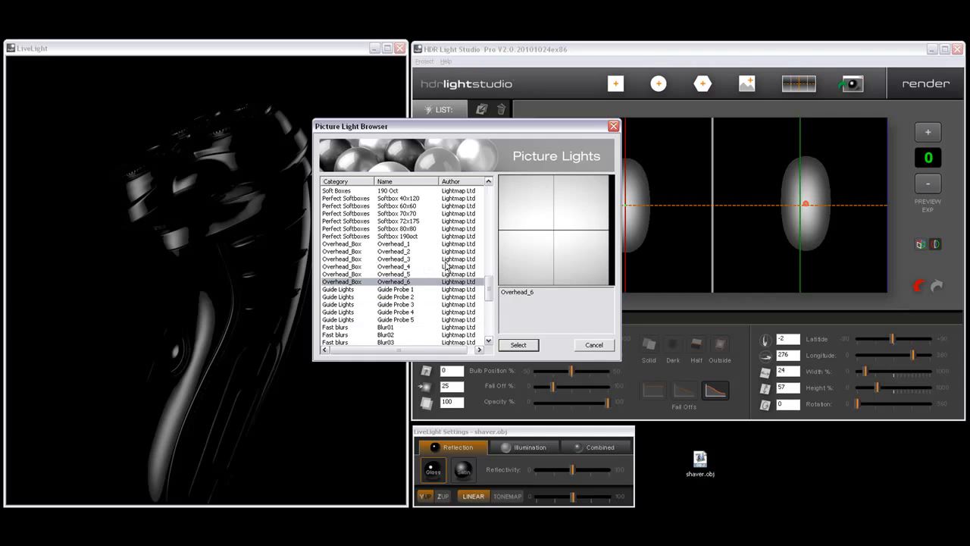
{"action": "scroll", "coordinate": [405, 299], "scroll_direction": "down", "scroll_amount": 1}
{"action": "left_click", "coordinate": [397, 308]}
{"action": "scroll", "coordinate": [423, 280], "scroll_direction": "down", "scroll_amount": 1}
{"action": "key", "text": "Down"}
{"action": "key", "text": "Down"}
{"action": "key", "text": "Down"}
{"action": "scroll", "coordinate": [414, 265], "scroll_direction": "down", "scroll_amount": 2}
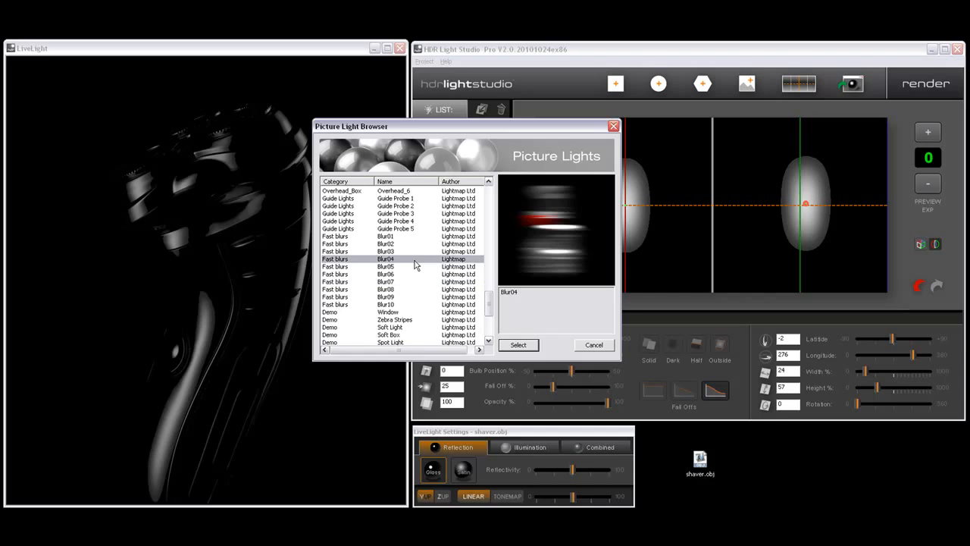
{"action": "left_click", "coordinate": [399, 274]}
{"action": "left_click", "coordinate": [395, 281]}
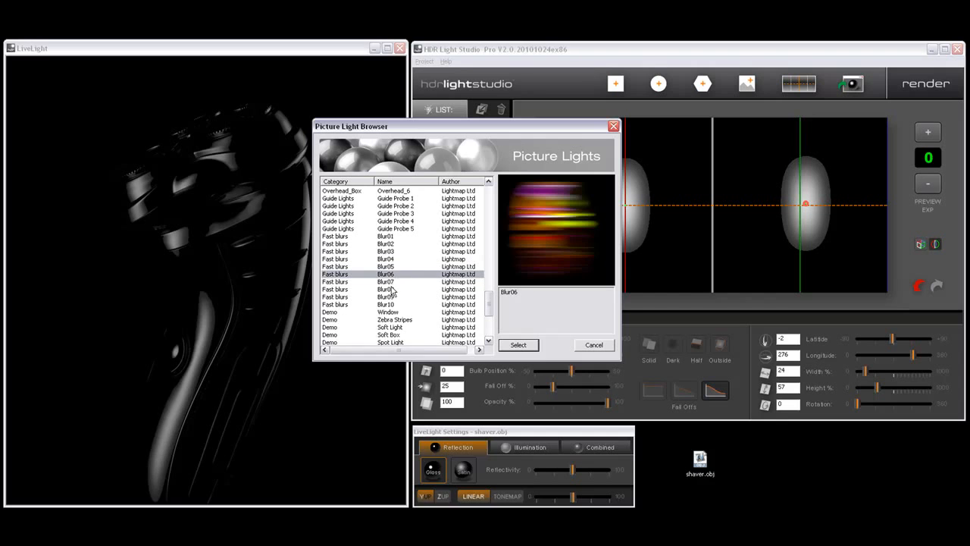
{"action": "left_click", "coordinate": [394, 291]}
{"action": "left_click", "coordinate": [396, 297]}
{"action": "scroll", "coordinate": [411, 267], "scroll_direction": "down", "scroll_amount": 2}
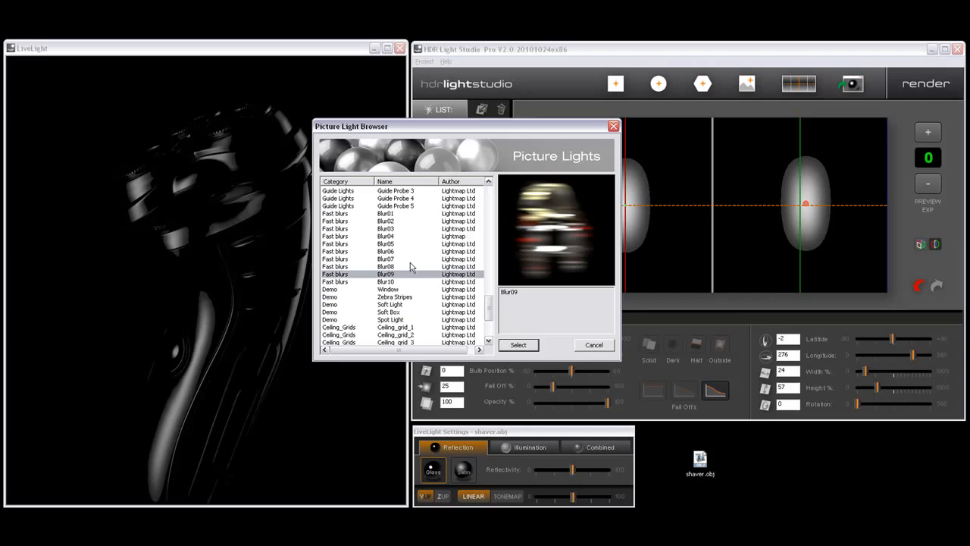
{"action": "left_click", "coordinate": [408, 261]}
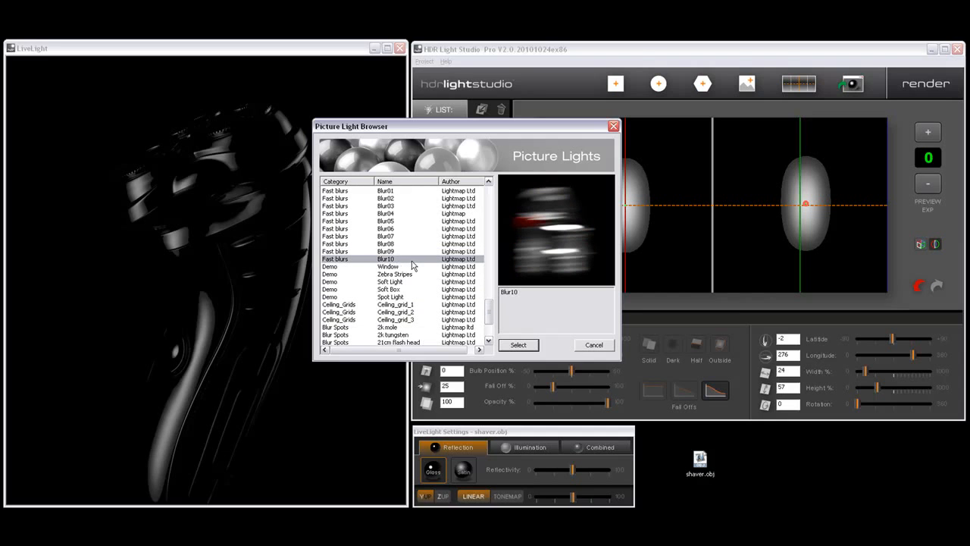
- Preview the Ceiling_grid_1, Ceiling_grid_2 and Ceiling_grid_3 picture lights
{"action": "left_click", "coordinate": [403, 304]}
{"action": "scroll", "coordinate": [421, 300], "scroll_direction": "down", "scroll_amount": 2}
{"action": "left_click", "coordinate": [406, 267]}
{"action": "left_click", "coordinate": [411, 274]}
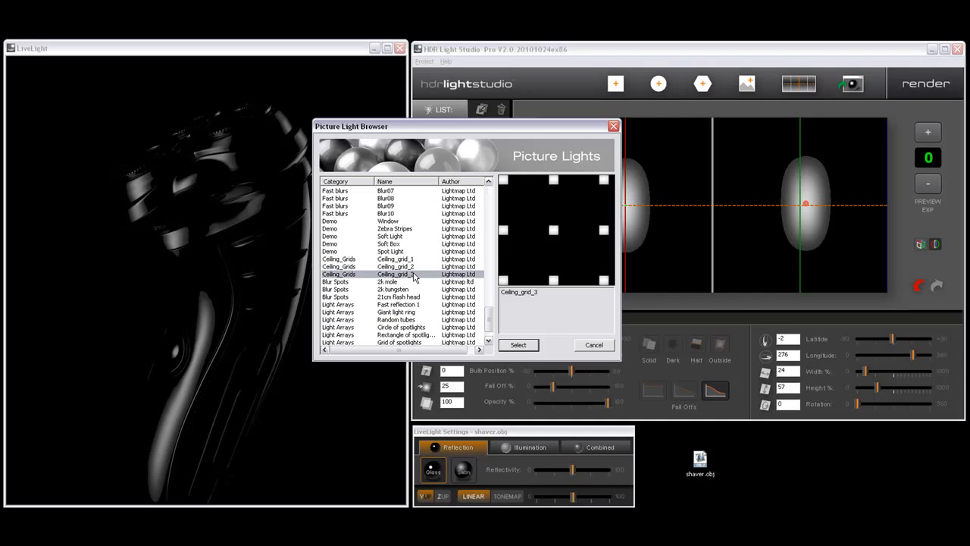
- Preview the Blur Spots picture lights 2k mole, 2k tungsten and 21cm flash head, comparing them with one another
{"action": "left_click", "coordinate": [398, 282]}
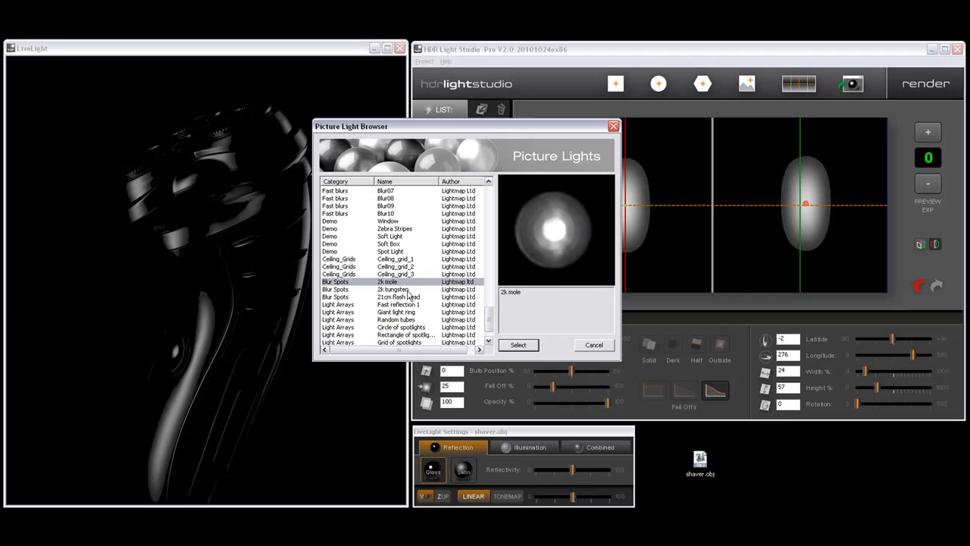
{"action": "left_click", "coordinate": [407, 291]}
{"action": "left_click", "coordinate": [416, 298]}
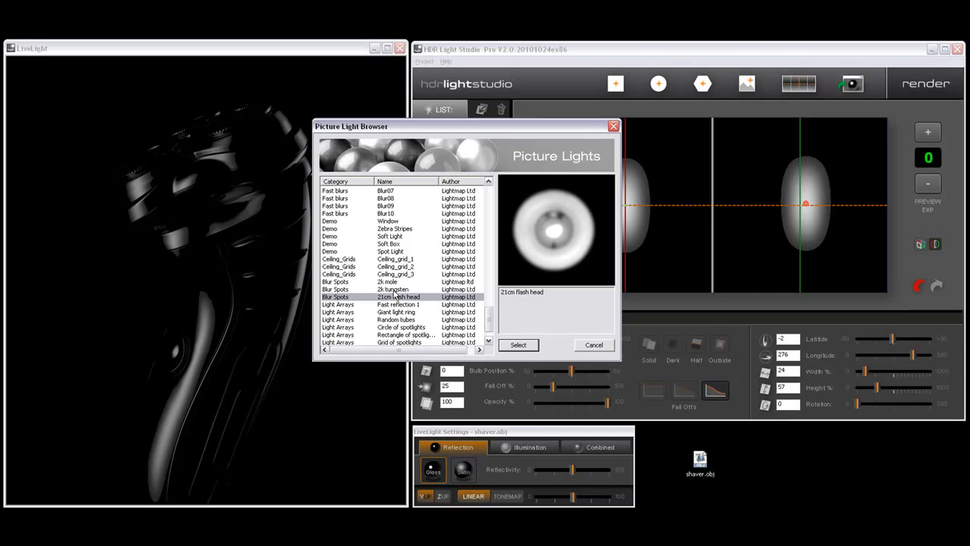
{"action": "left_click", "coordinate": [392, 288]}
{"action": "left_click", "coordinate": [389, 282]}
{"action": "left_click", "coordinate": [391, 289]}
{"action": "left_click", "coordinate": [396, 296]}
{"action": "scroll", "coordinate": [415, 273], "scroll_direction": "down", "scroll_amount": 1}
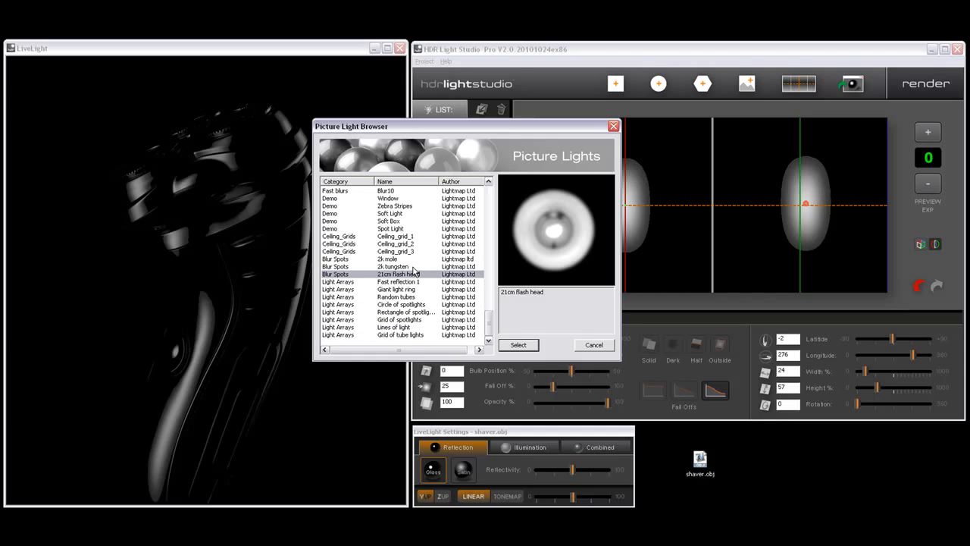
- Add the 21cm flash head picture light to the scene and delete it from the light list
{"action": "left_click_drag", "start_coordinate": [486, 322], "coordinate": [489, 194]}
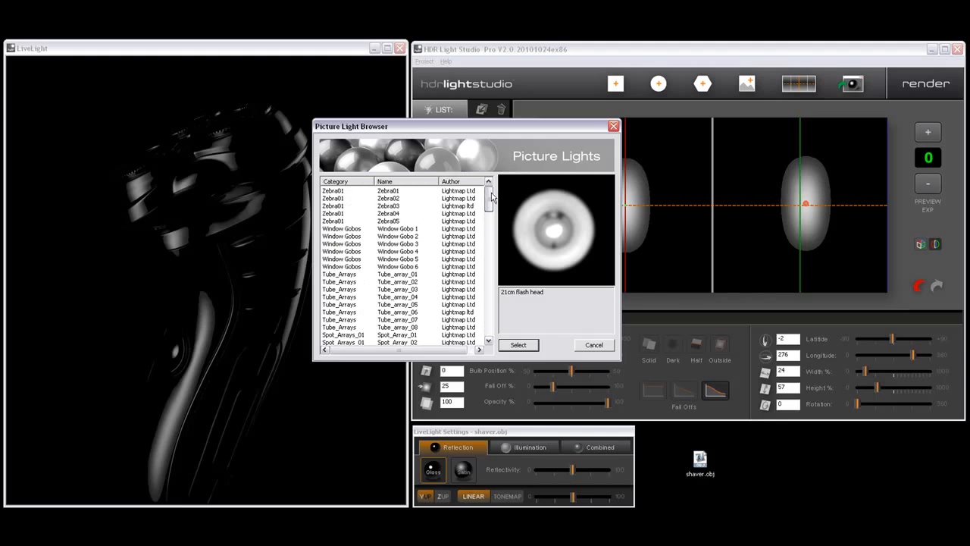
{"action": "left_click_drag", "start_coordinate": [497, 133], "coordinate": [499, 153]}
{"action": "left_click", "coordinate": [520, 364]}
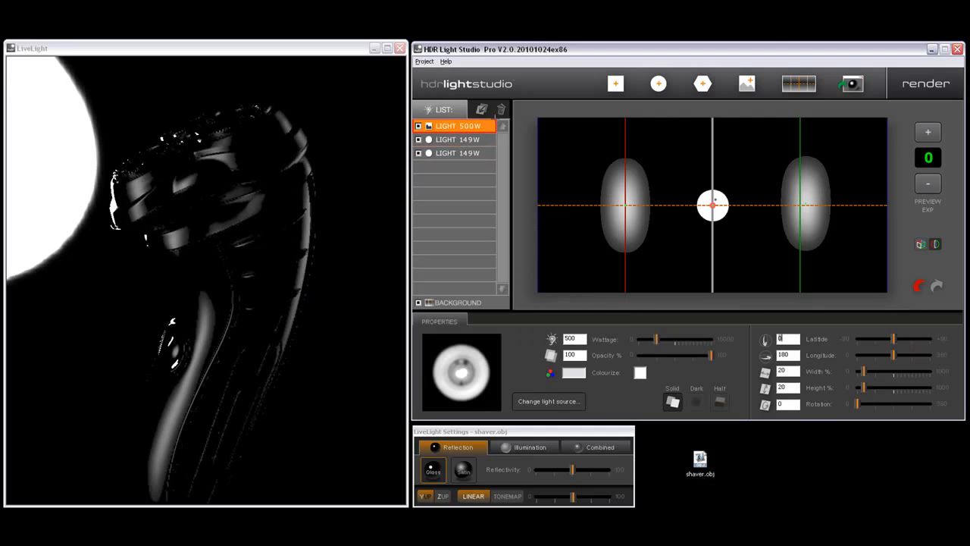
{"action": "left_click", "coordinate": [501, 109]}
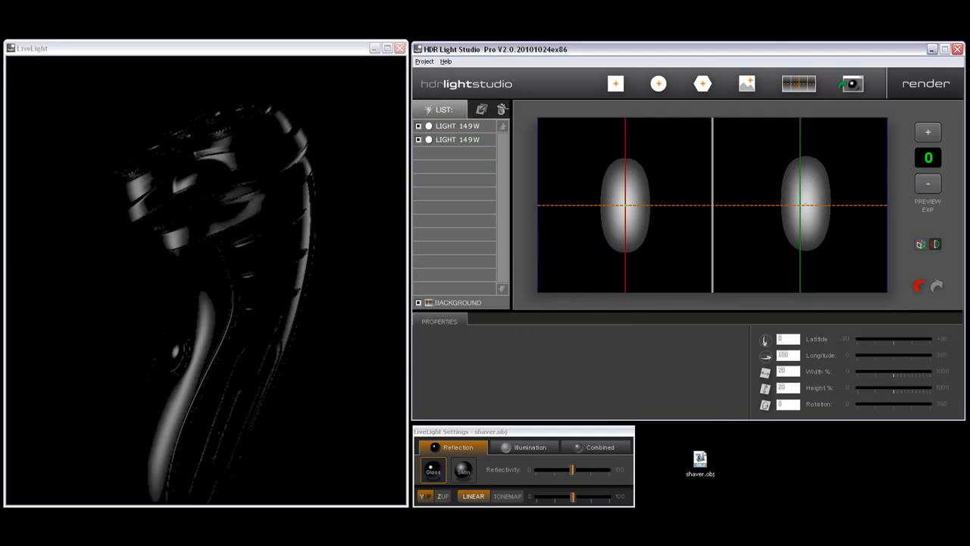
- Switch the LiveLight preview to Illumination and raise the wattage of the first light in the list
{"action": "left_click", "coordinate": [530, 447]}
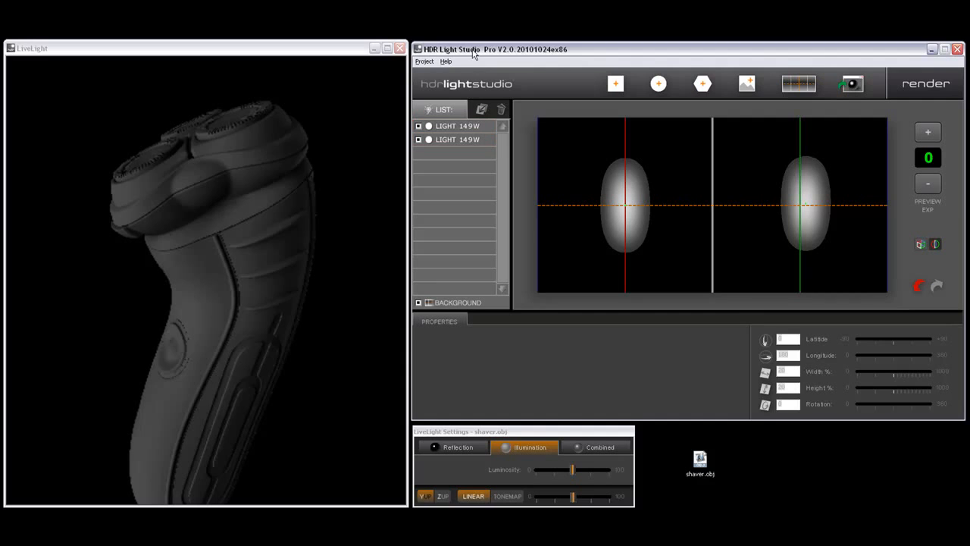
{"action": "left_click_drag", "start_coordinate": [477, 52], "coordinate": [475, 52]}
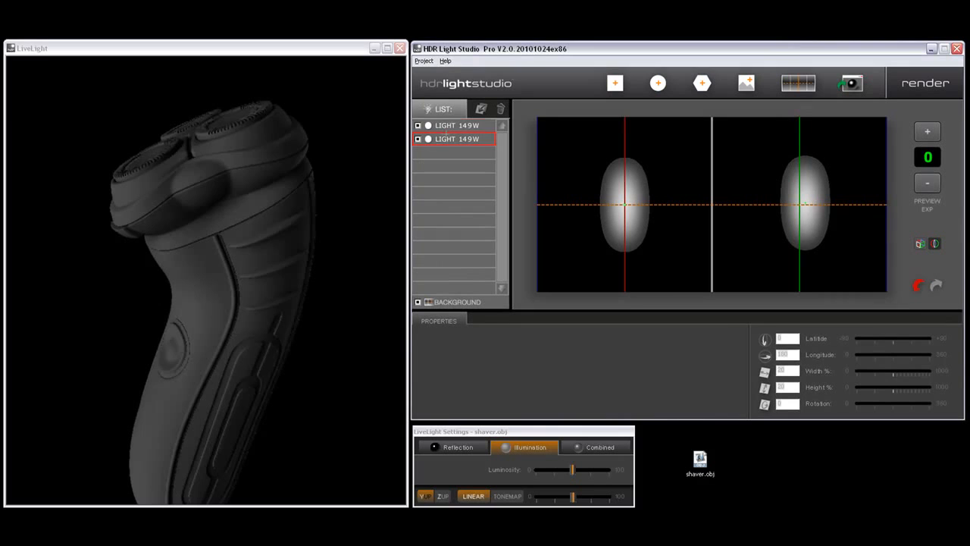
{"action": "left_click", "coordinate": [351, 245]}
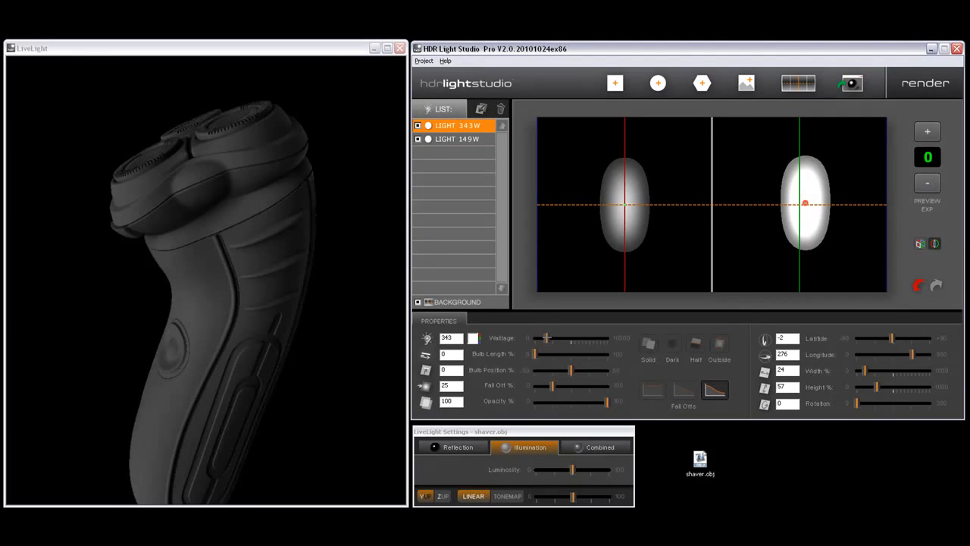